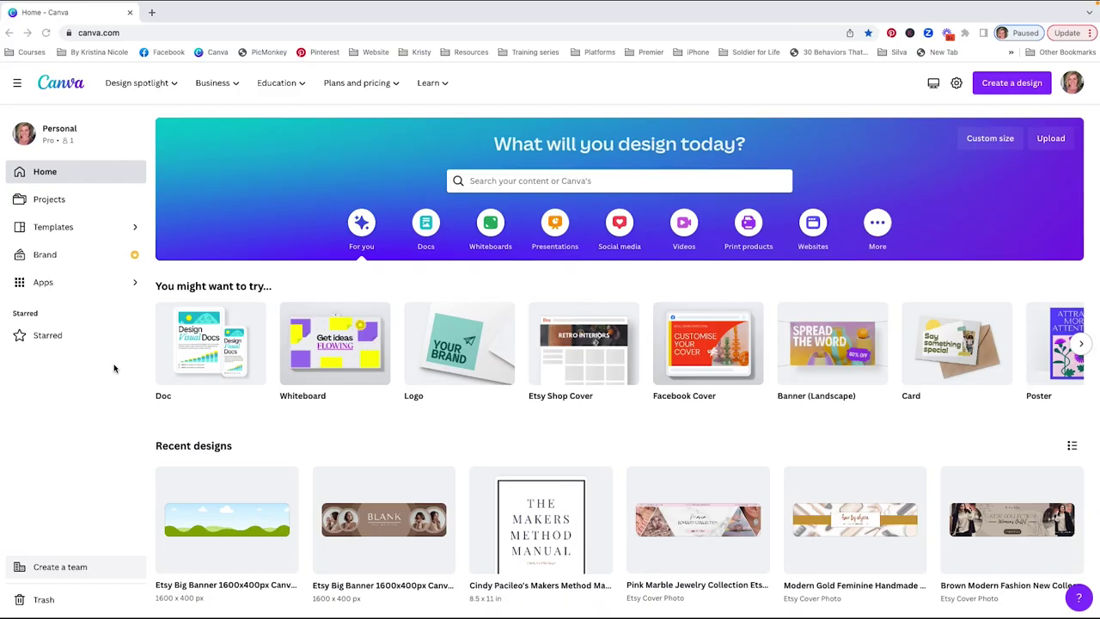
# Open the Product Photos app from Canva's Apps page.
pyautogui.click(133, 282)
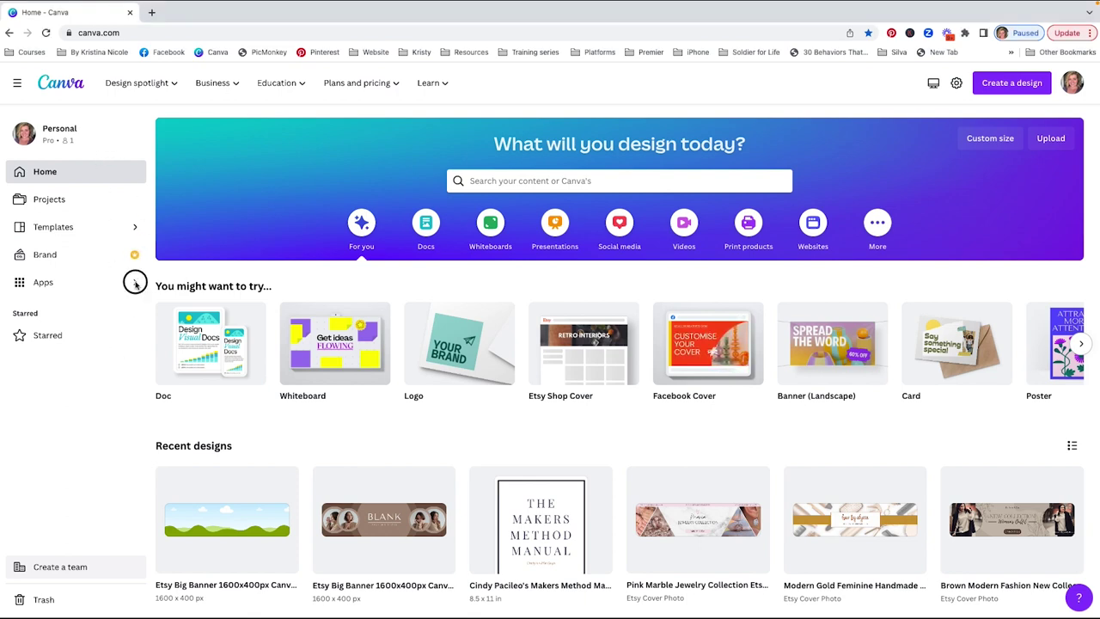
pyautogui.click(135, 284)
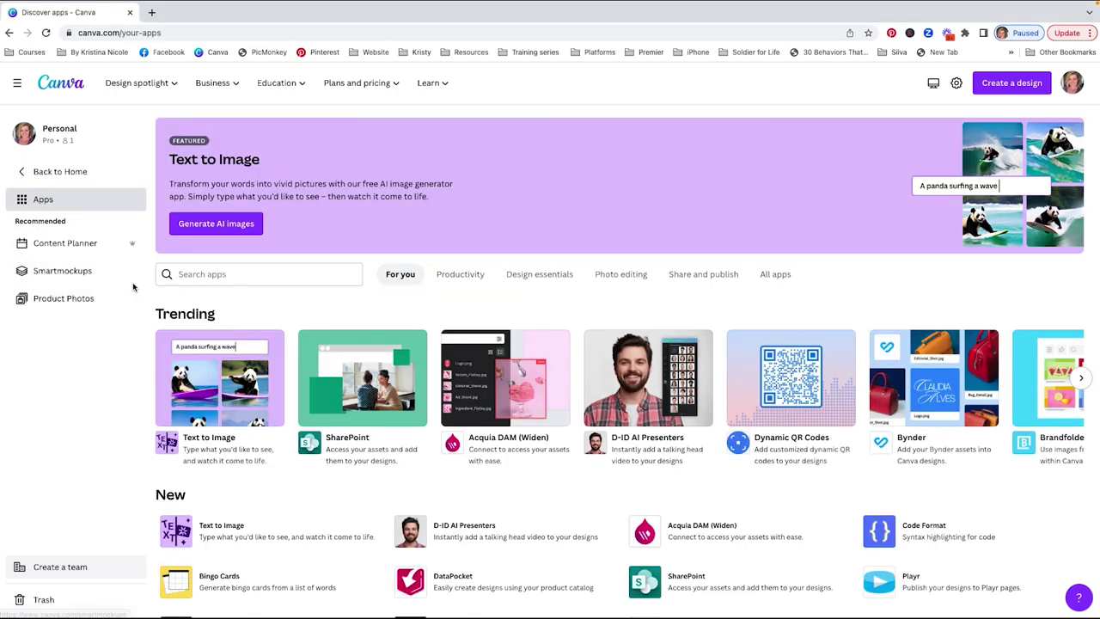
pyautogui.click(55, 301)
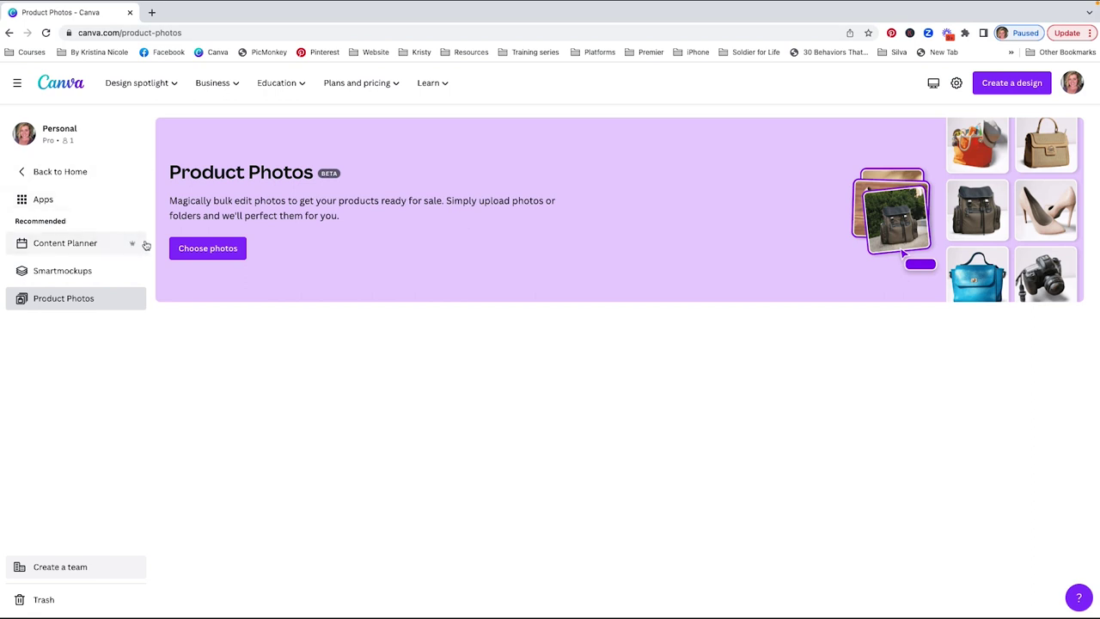
# Upload ten figurine photos, Beagle.jpg through Chicken.jpg, from the studio shots folder.
pyautogui.click(140, 303)
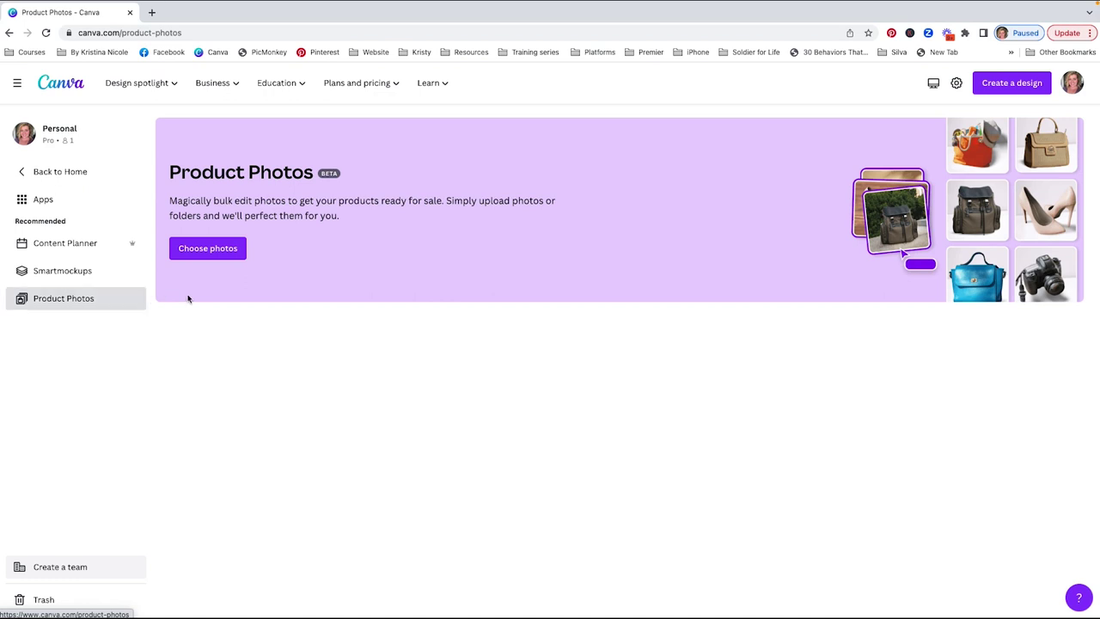
pyautogui.click(208, 251)
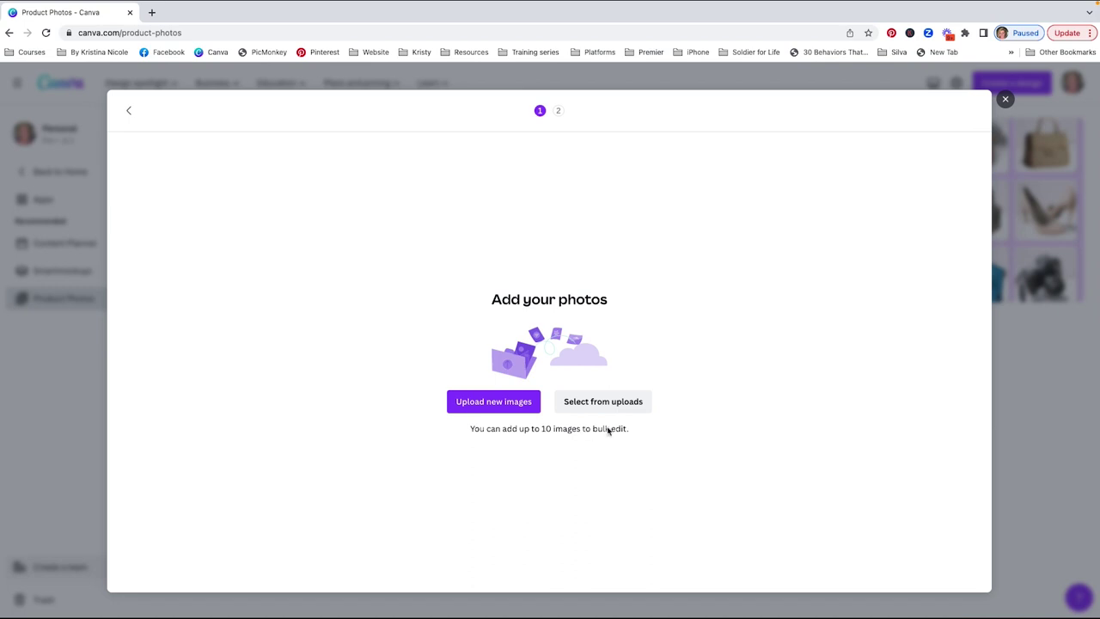
pyautogui.click(508, 409)
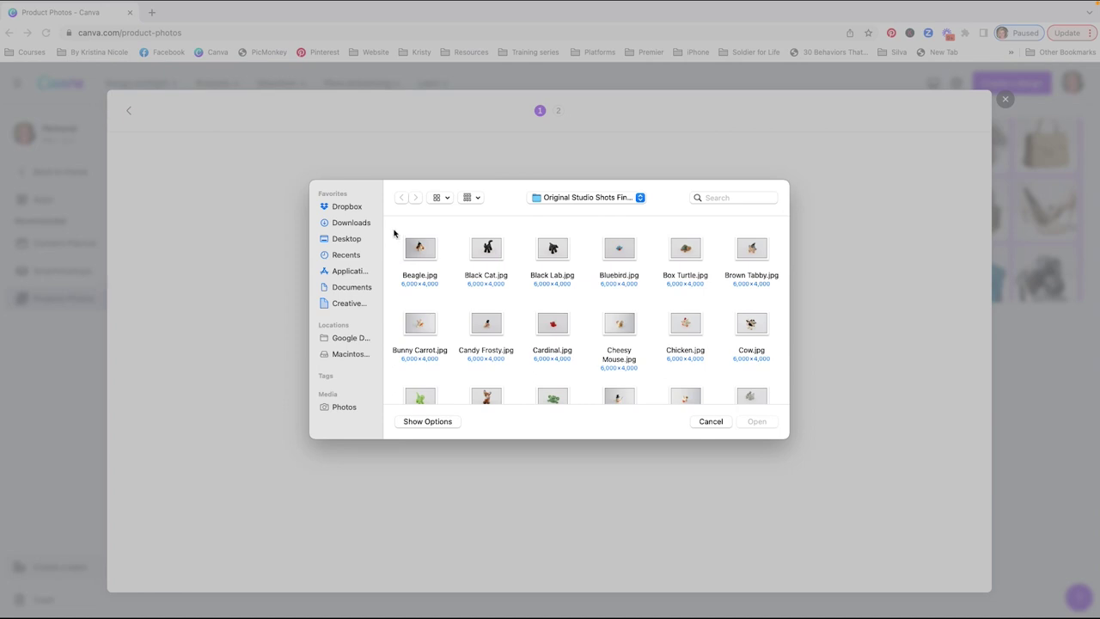
pyautogui.moveTo(394, 230); pyautogui.dragTo(711, 353)
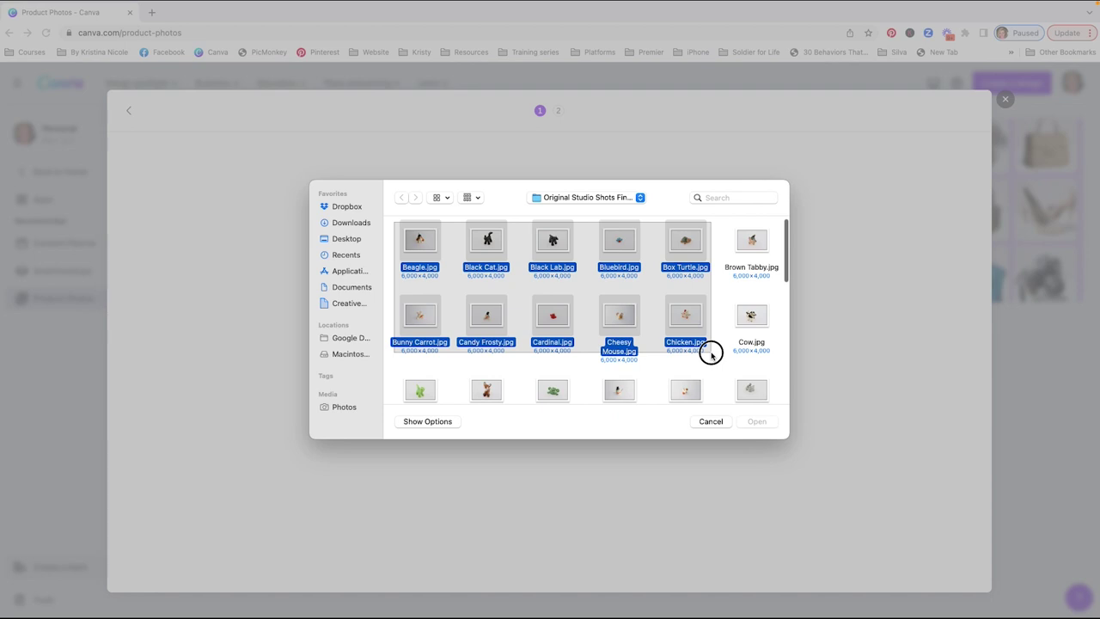
pyautogui.moveTo(711, 354); pyautogui.dragTo(711, 356)
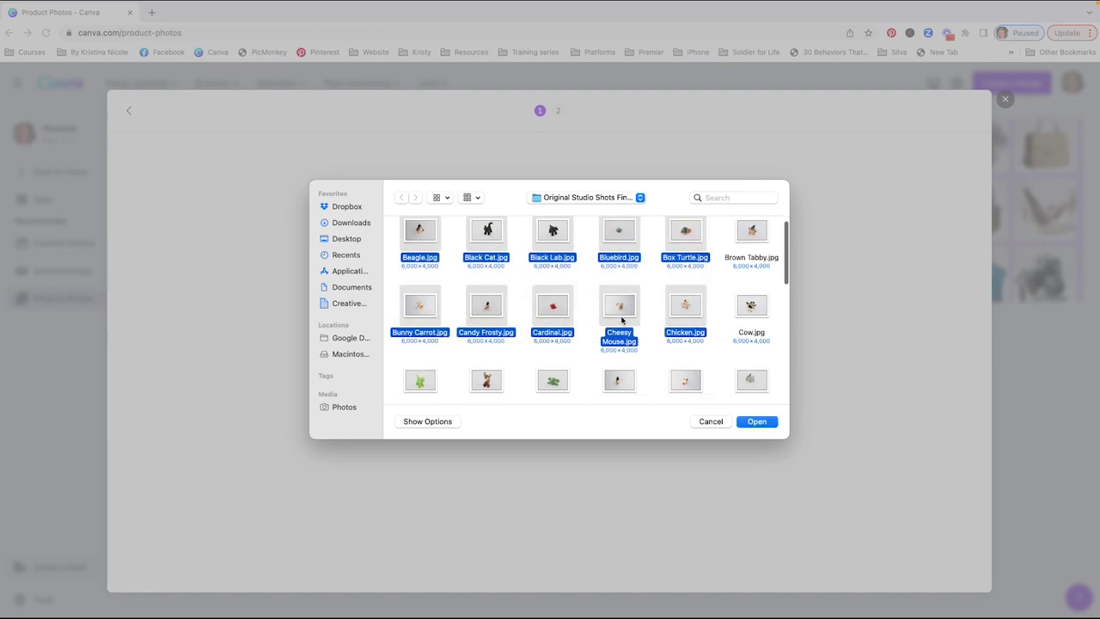
pyautogui.click(751, 422)
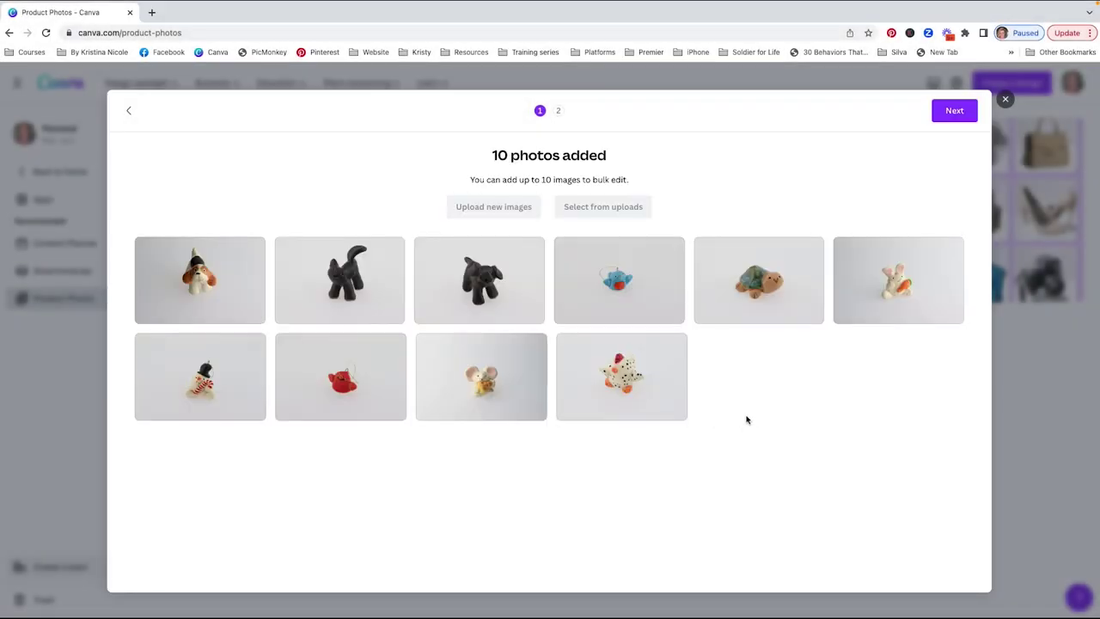
# Continue to style selection and browse the Automotive background styles.
pyautogui.click(949, 113)
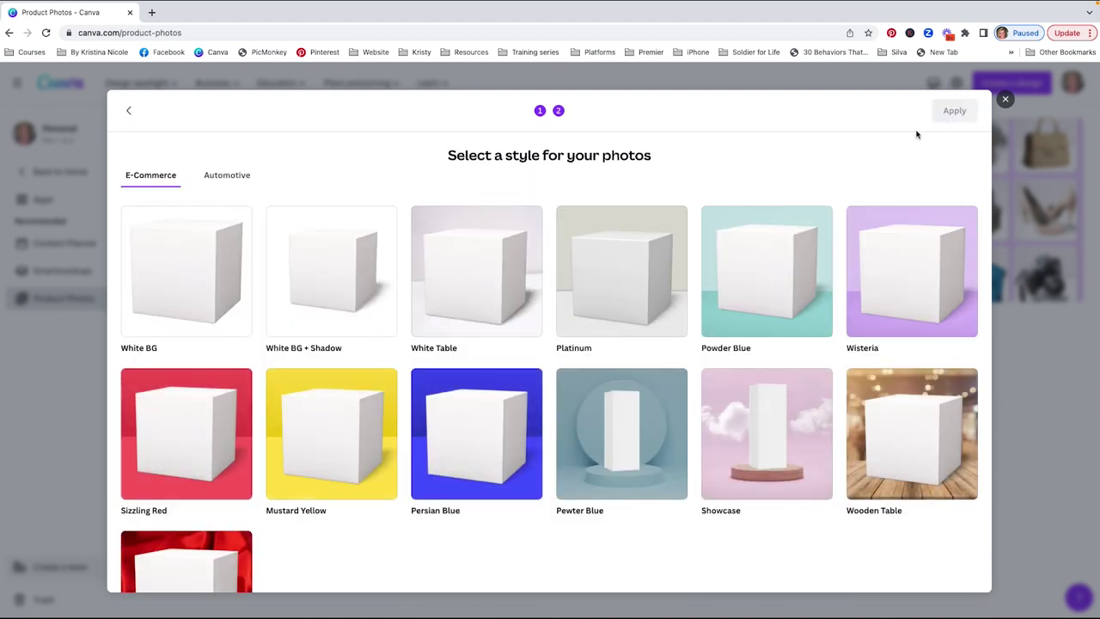
pyautogui.scroll(-1, 684, 329)
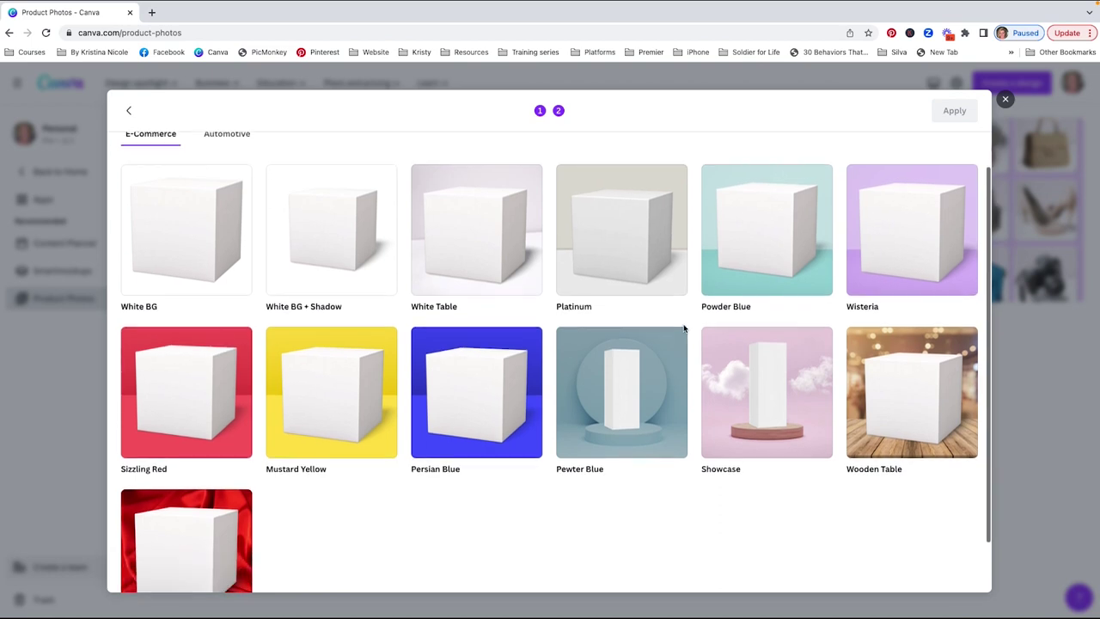
pyautogui.click(231, 138)
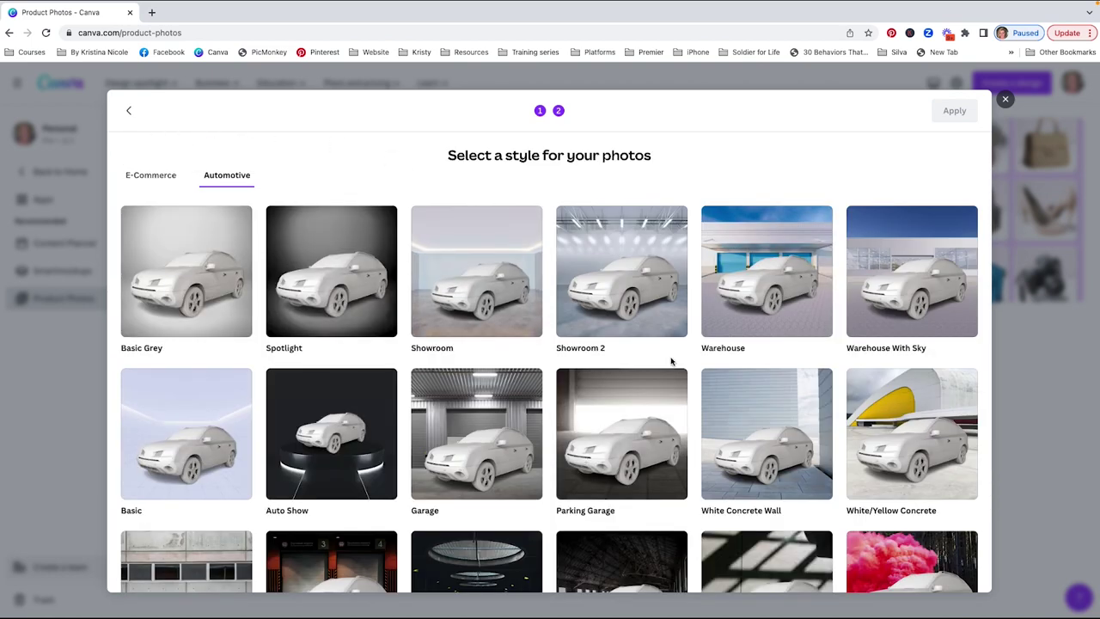
pyautogui.scroll(-5, 672, 361)
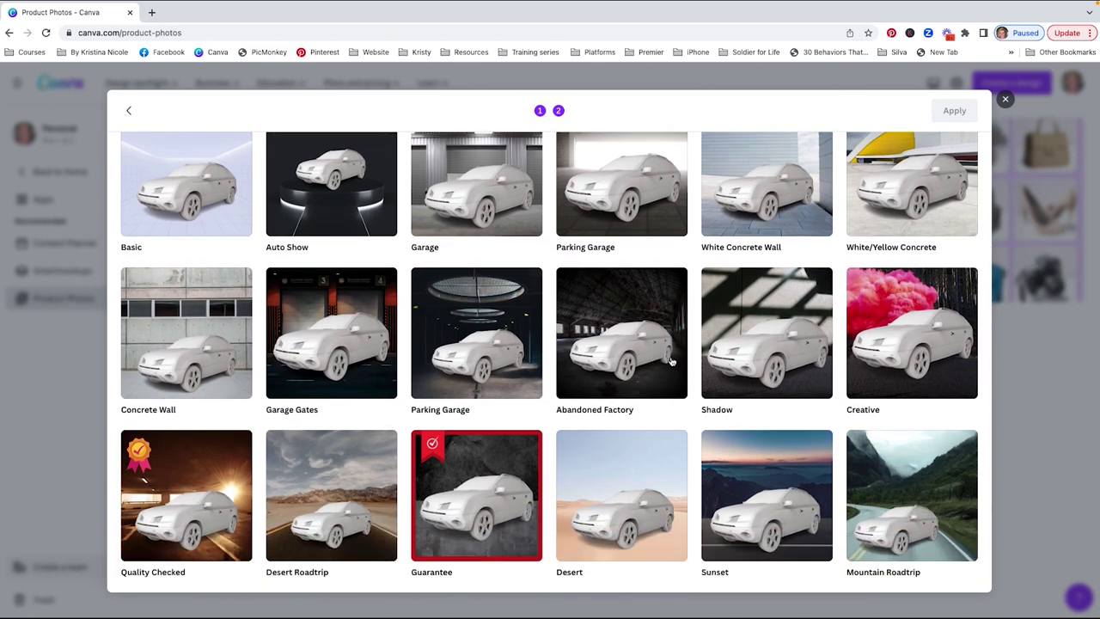
pyautogui.scroll(5, 673, 361)
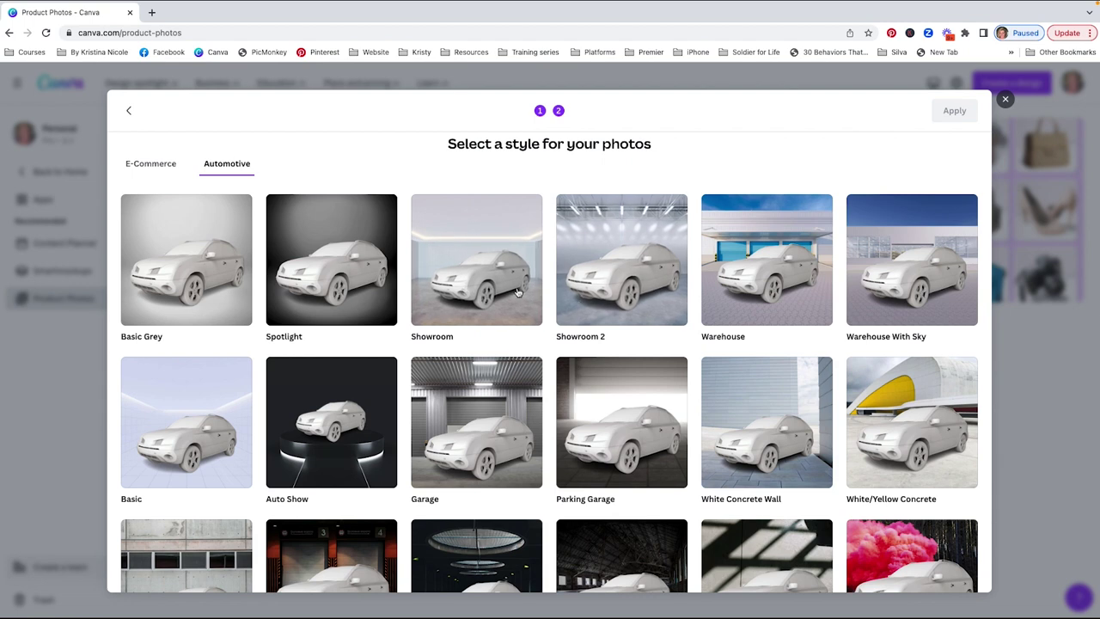
pyautogui.scroll(-1, 644, 410)
pyautogui.scroll(-2, 644, 411)
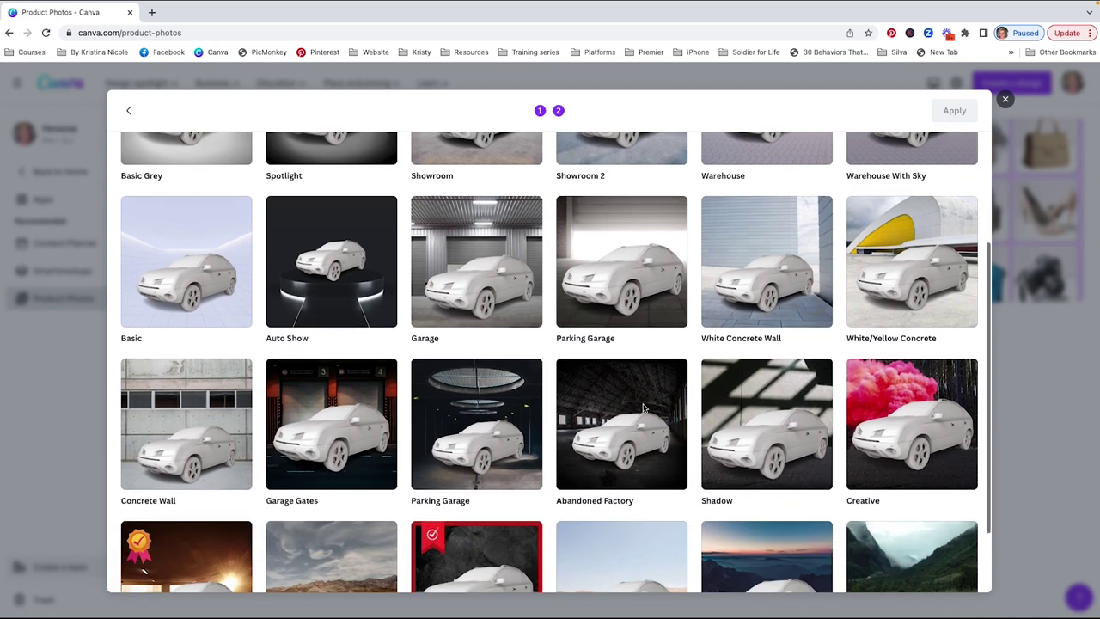
pyautogui.scroll(3, 645, 410)
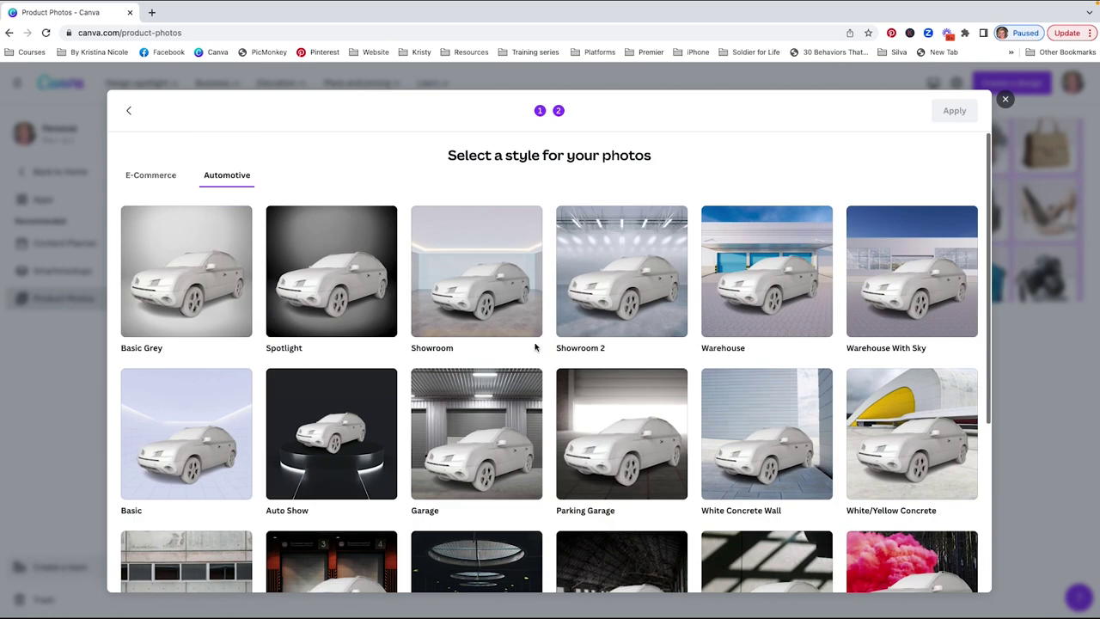
# Return to the E-Commerce styles and pick White BG + Shadow.
pyautogui.click(139, 181)
pyautogui.scroll(-1, 331, 301)
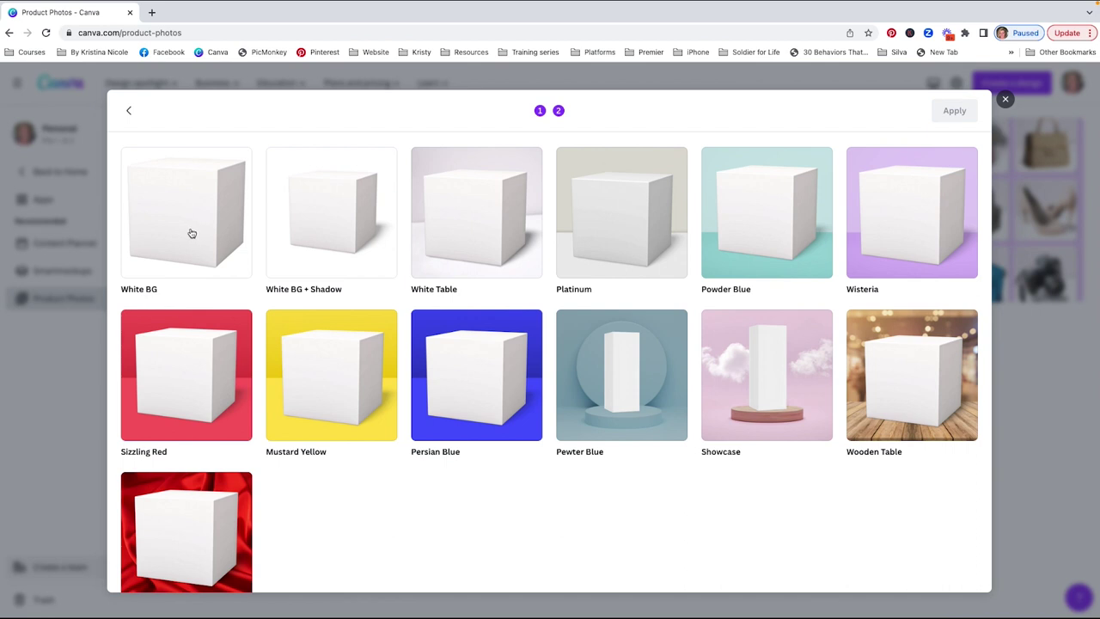
pyautogui.click(354, 231)
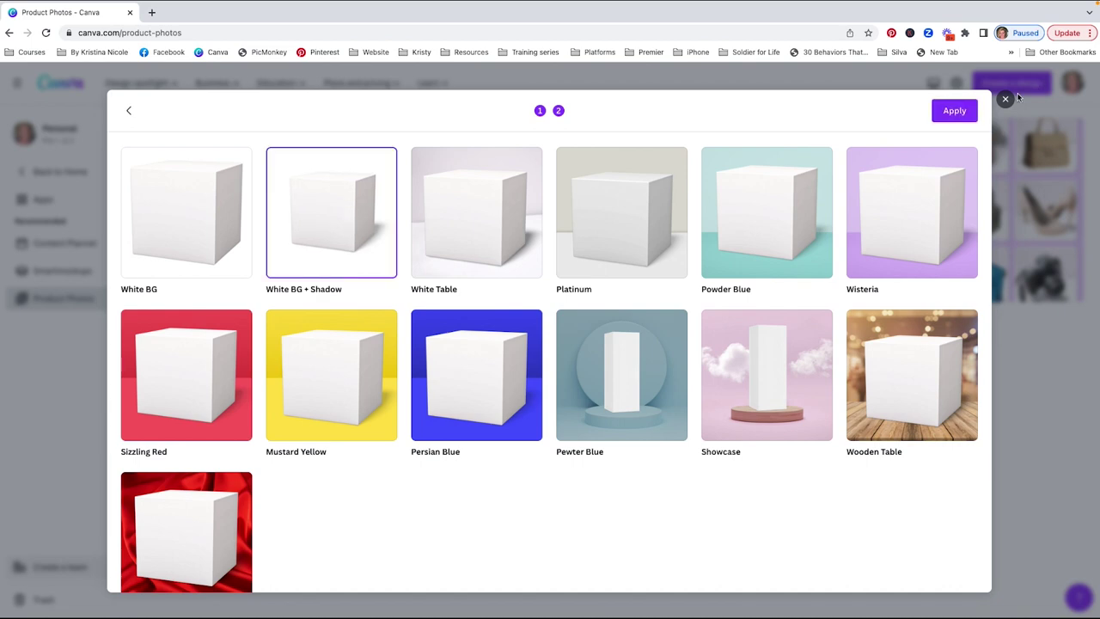
# Apply White BG + Shadow to all ten photos and open the beagle shot from the finished batch.
pyautogui.click(953, 110)
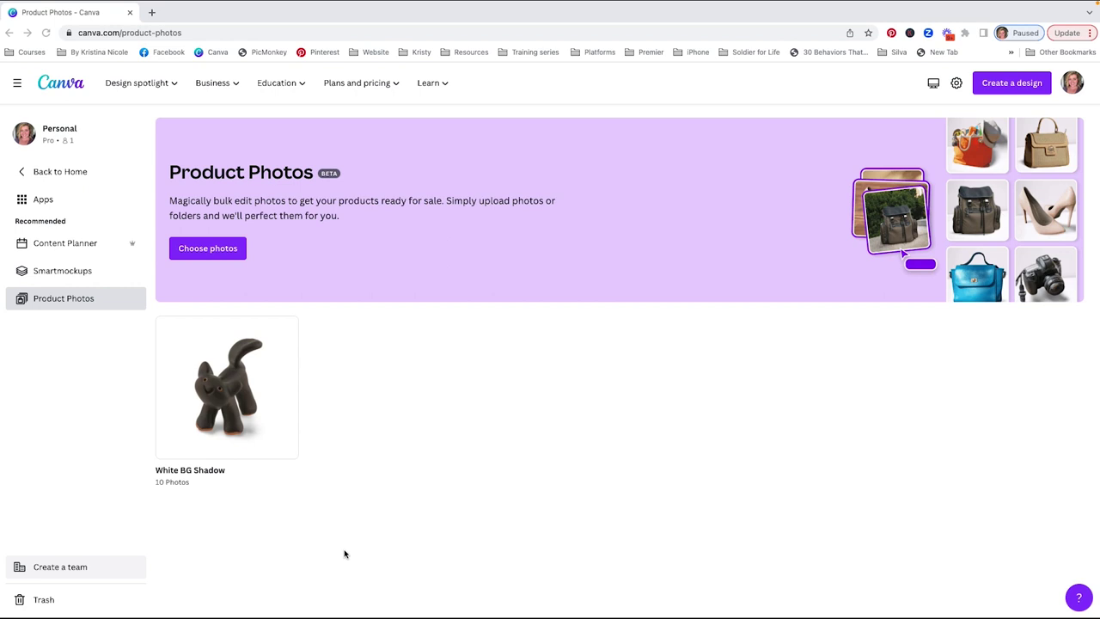
pyautogui.click(220, 396)
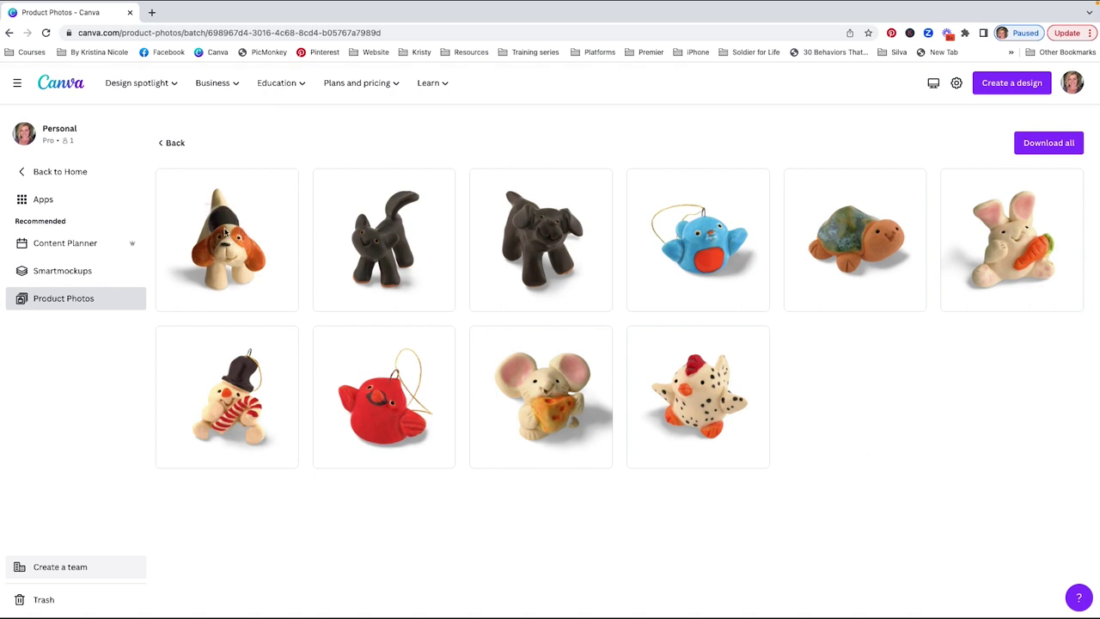
pyautogui.click(227, 234)
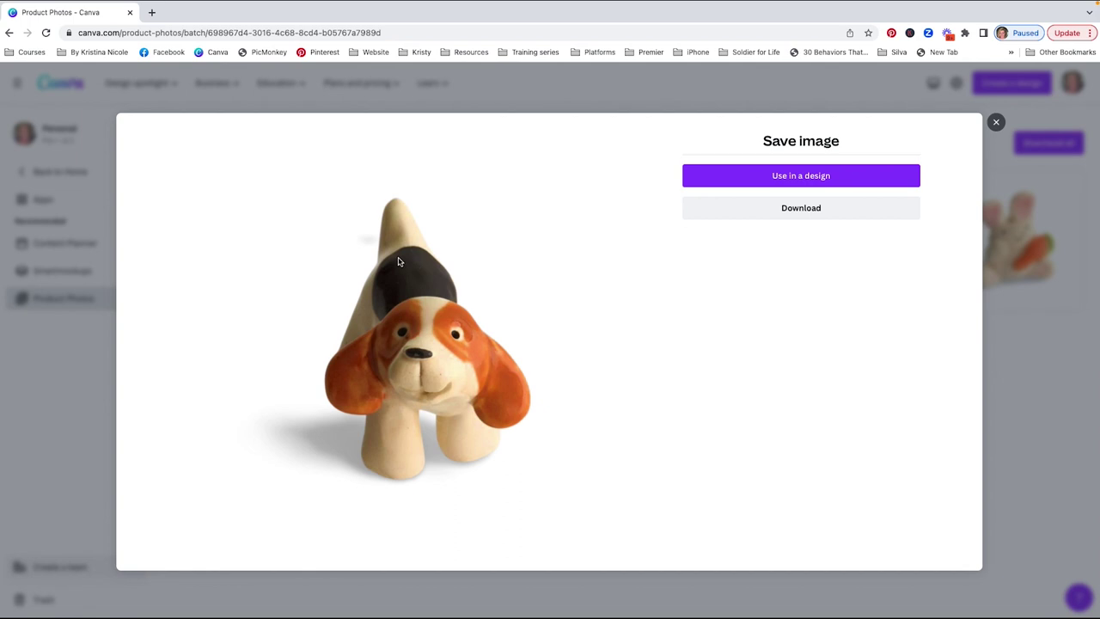
# Inspect the snowman, mouse and blue bird photos up close, returning to the batch grid.
pyautogui.press('Escape')
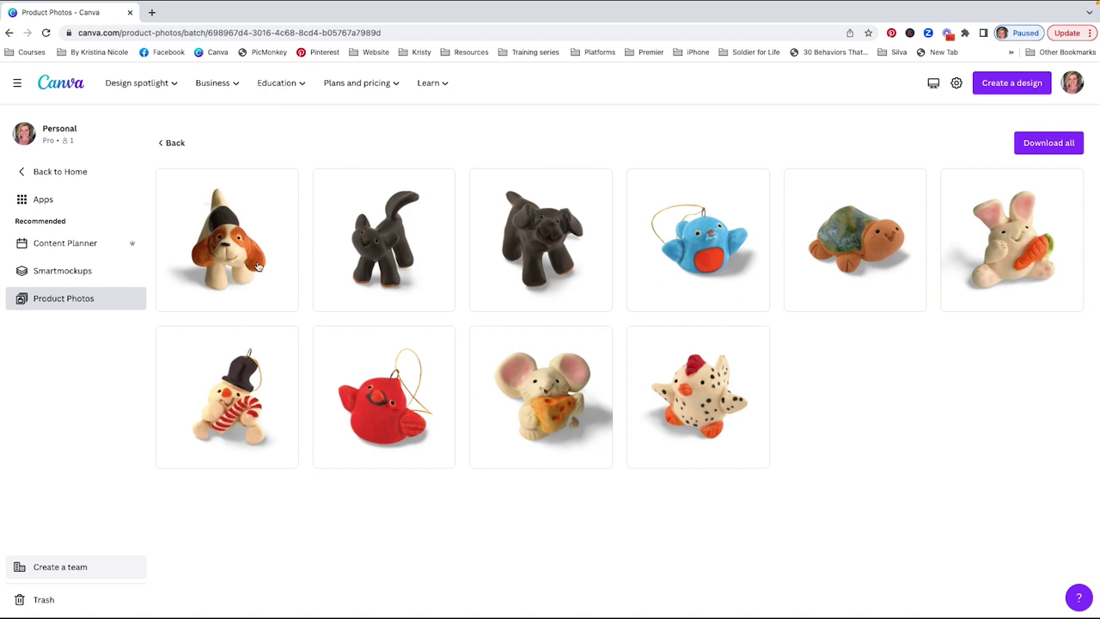
pyautogui.click(230, 407)
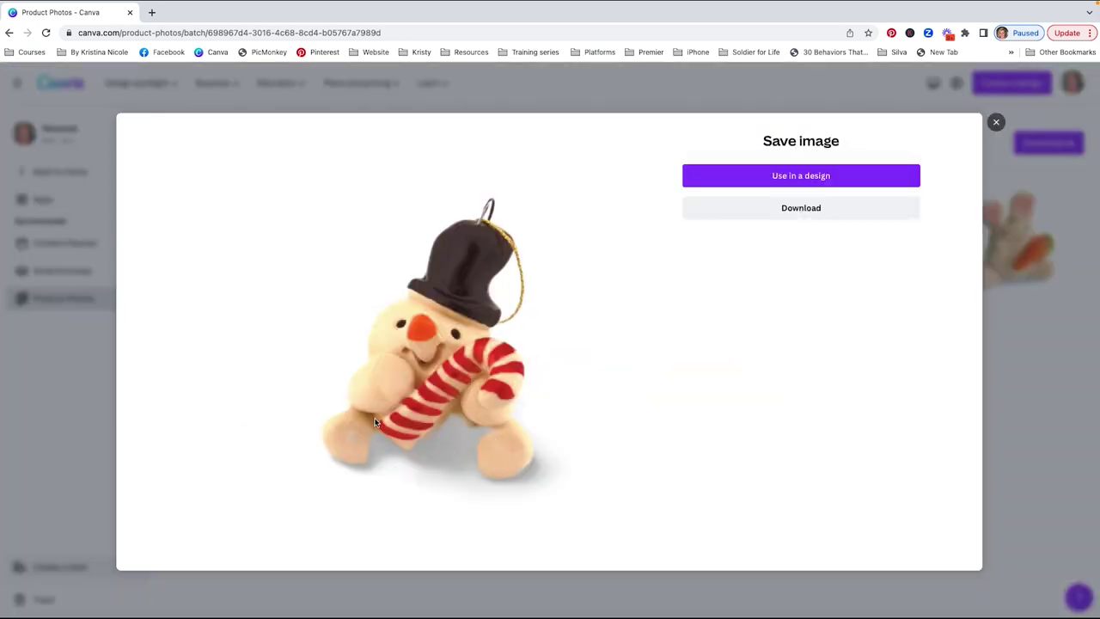
pyautogui.click(996, 122)
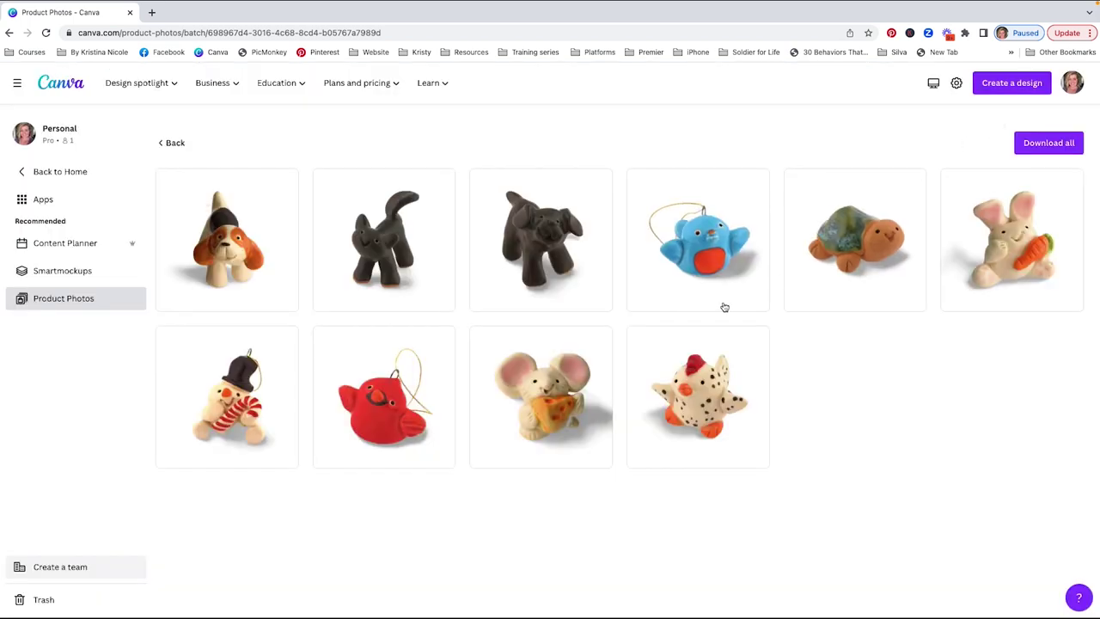
pyautogui.click(546, 413)
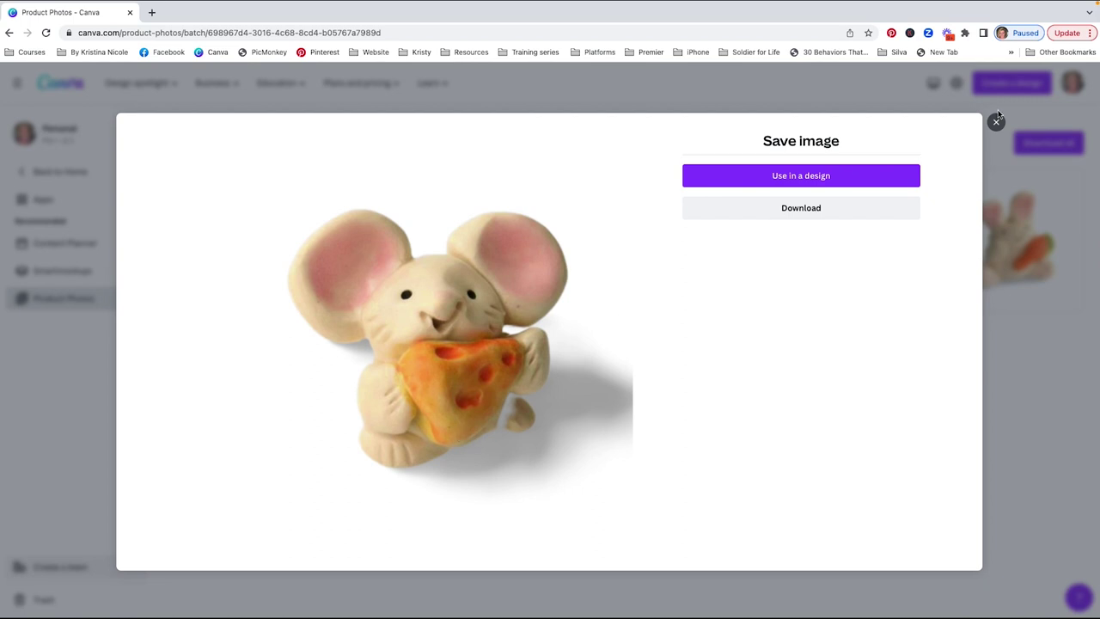
pyautogui.press('Escape')
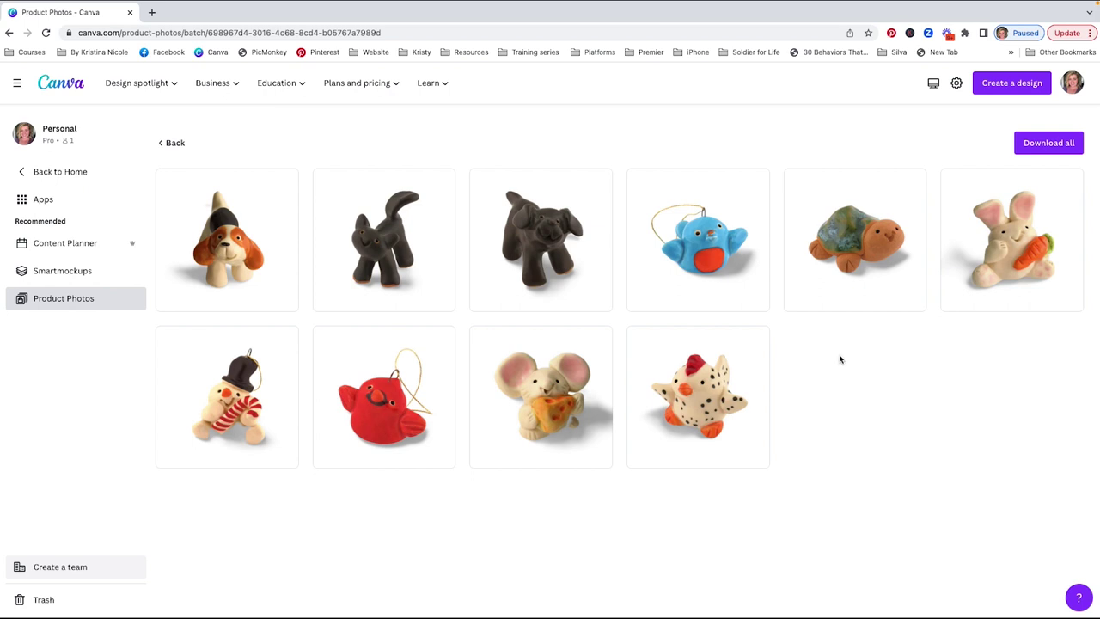
pyautogui.click(716, 249)
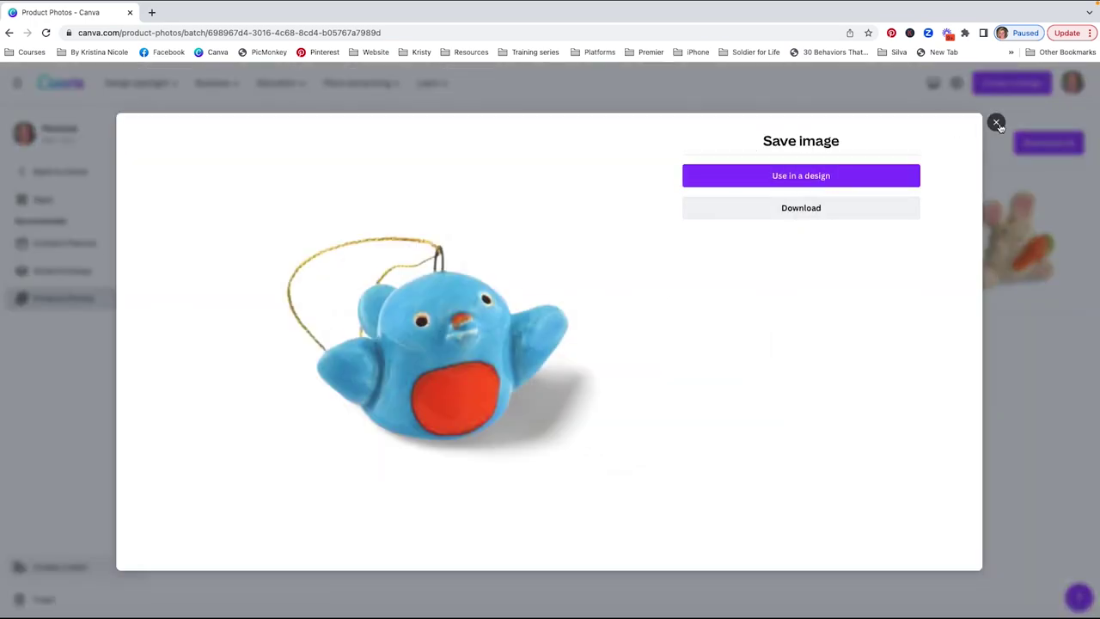
pyautogui.click(996, 123)
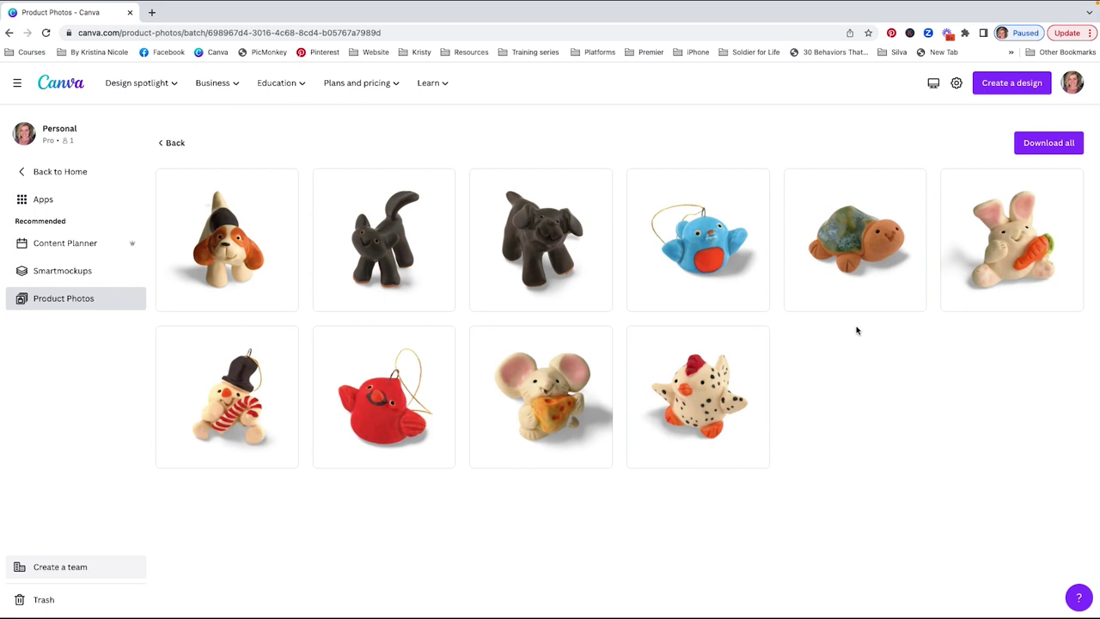
# Use the blue bird photo in a custom-size design of 3000 × 3000 px.
pyautogui.click(720, 261)
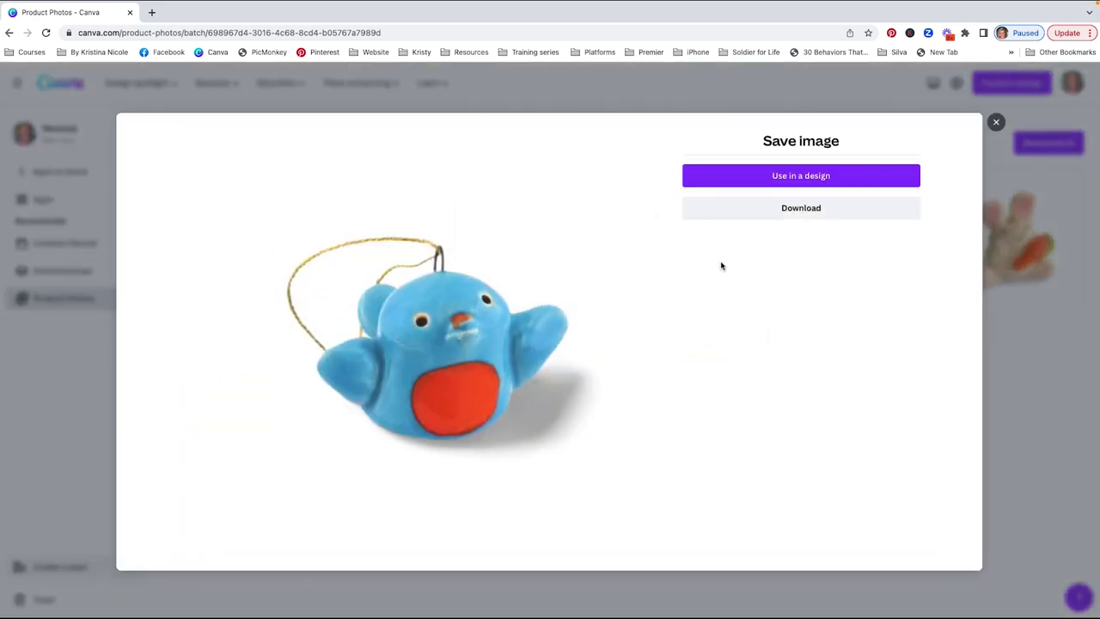
pyautogui.click(815, 176)
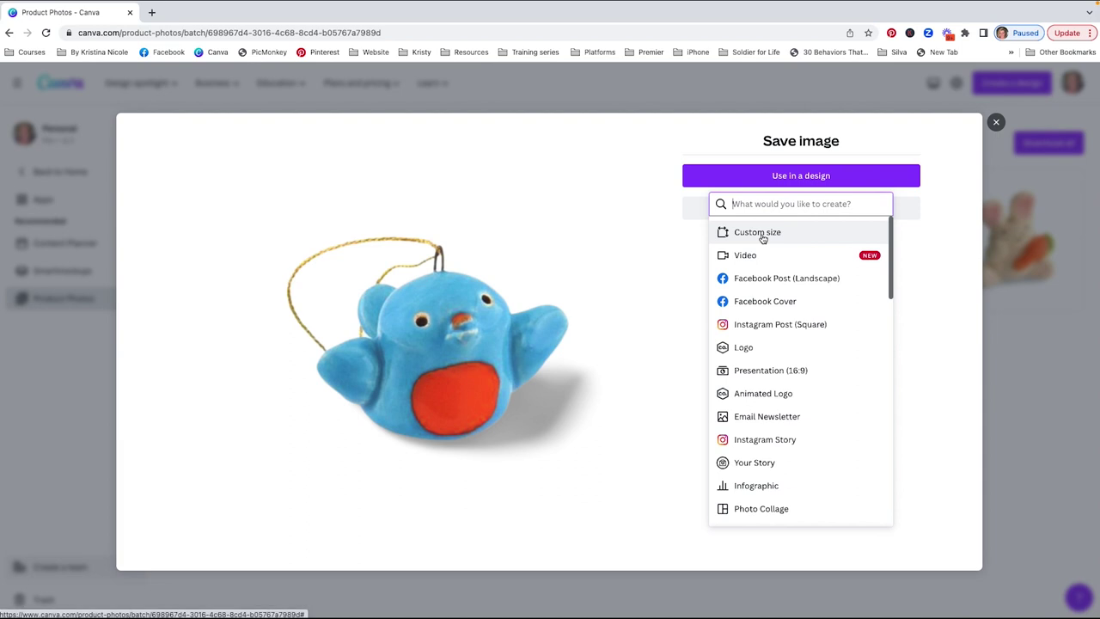
pyautogui.click(765, 234)
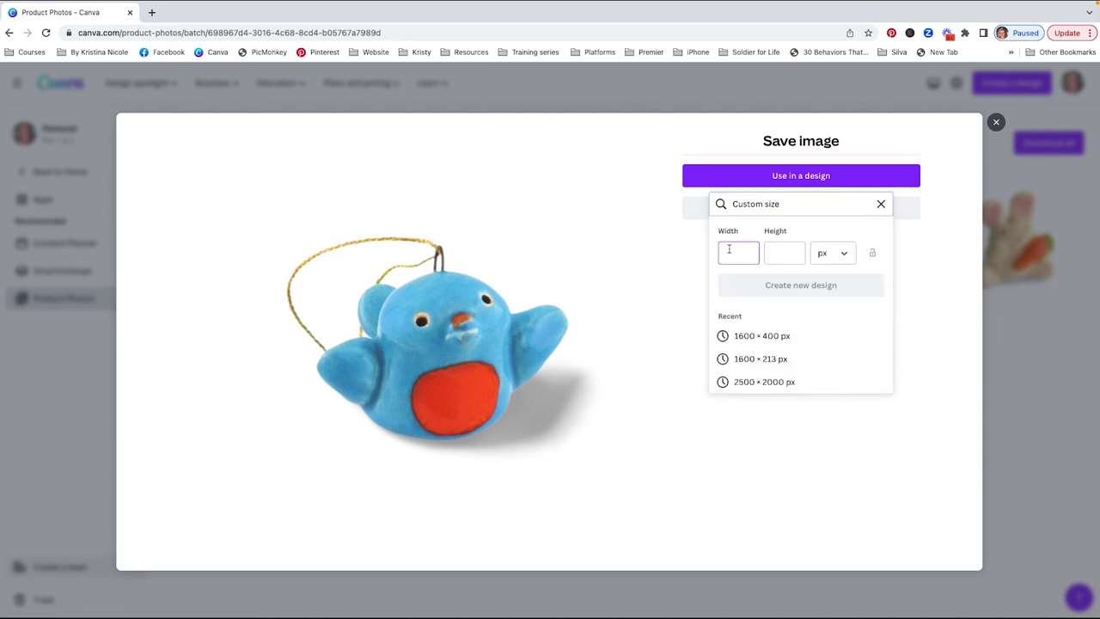
pyautogui.write('3000')
pyautogui.press('Tab')
pyautogui.write('3000')
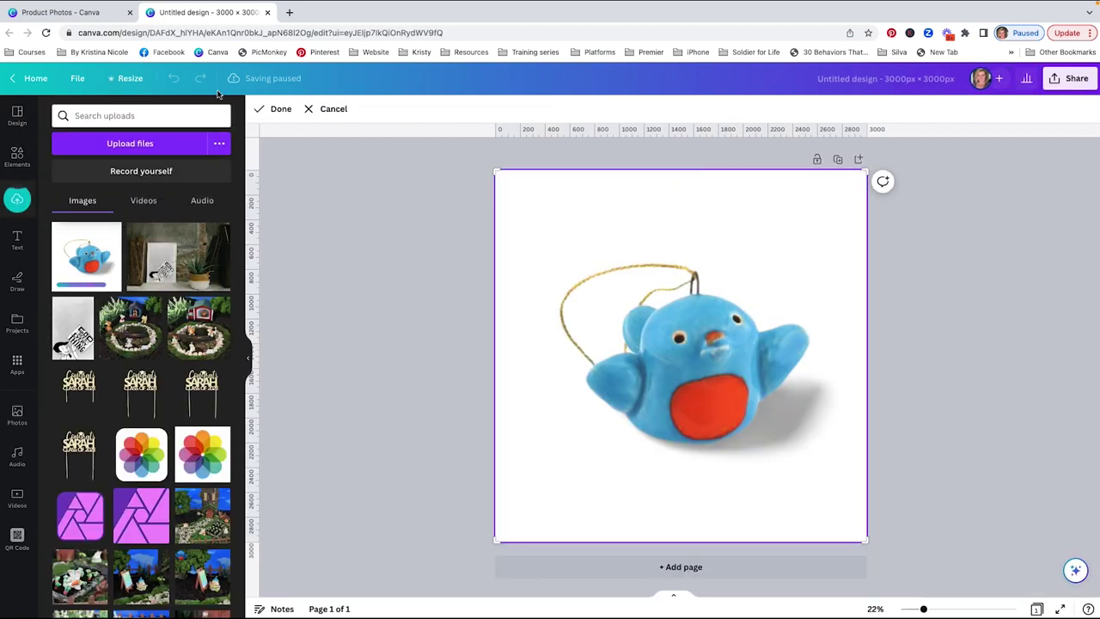
# Open Edit image for the blue bird, try the Brightness slider, then return to Product Photos.
pyautogui.click(278, 109)
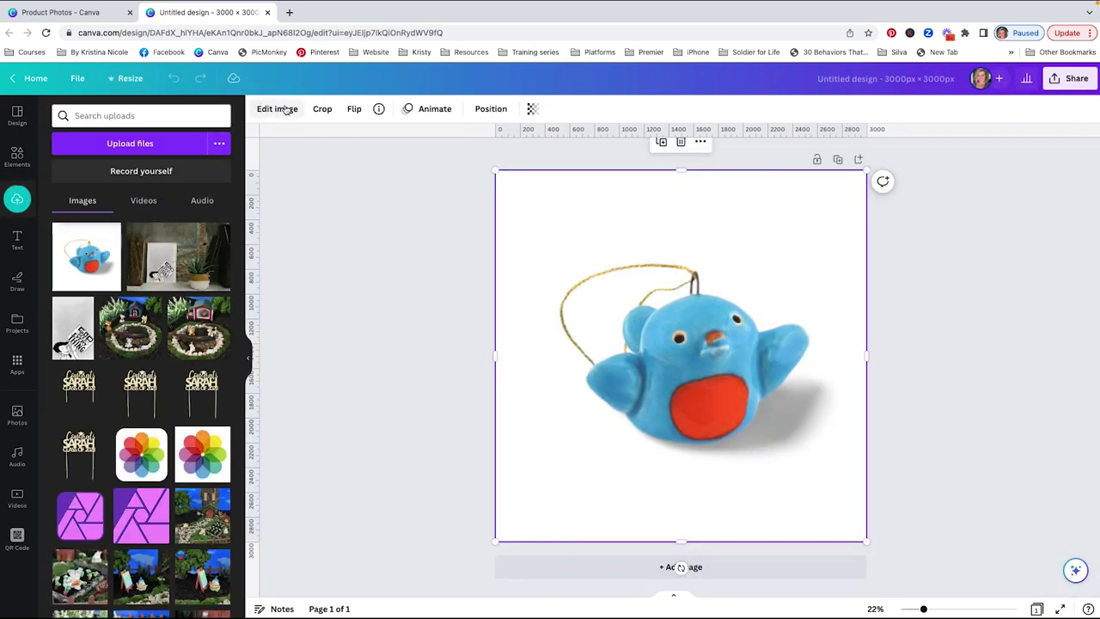
pyautogui.click(286, 109)
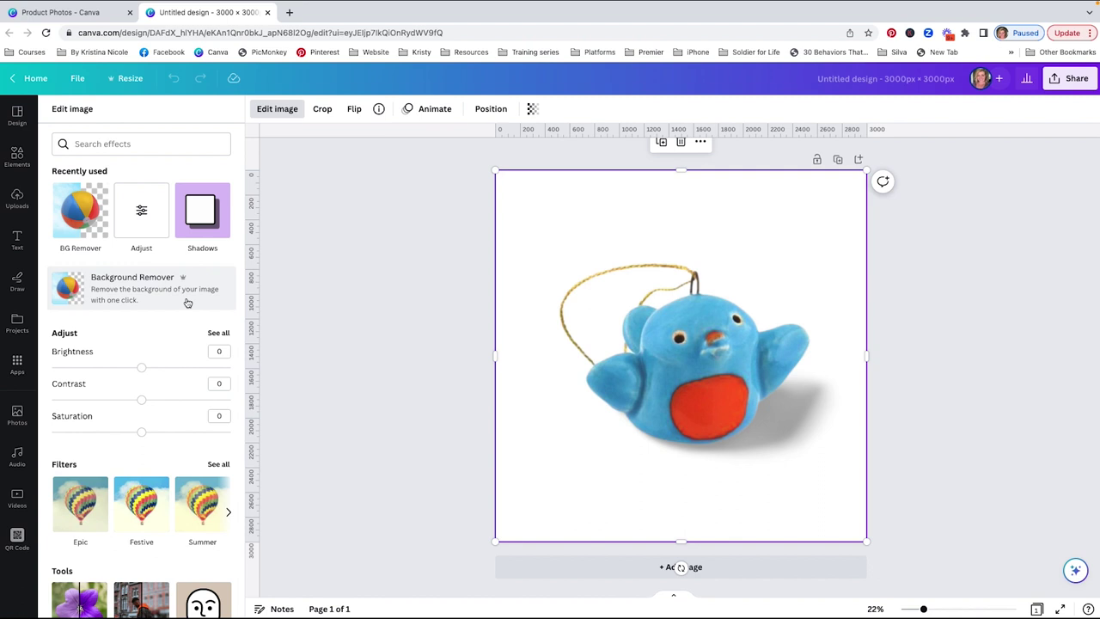
pyautogui.scroll(-2, 188, 303)
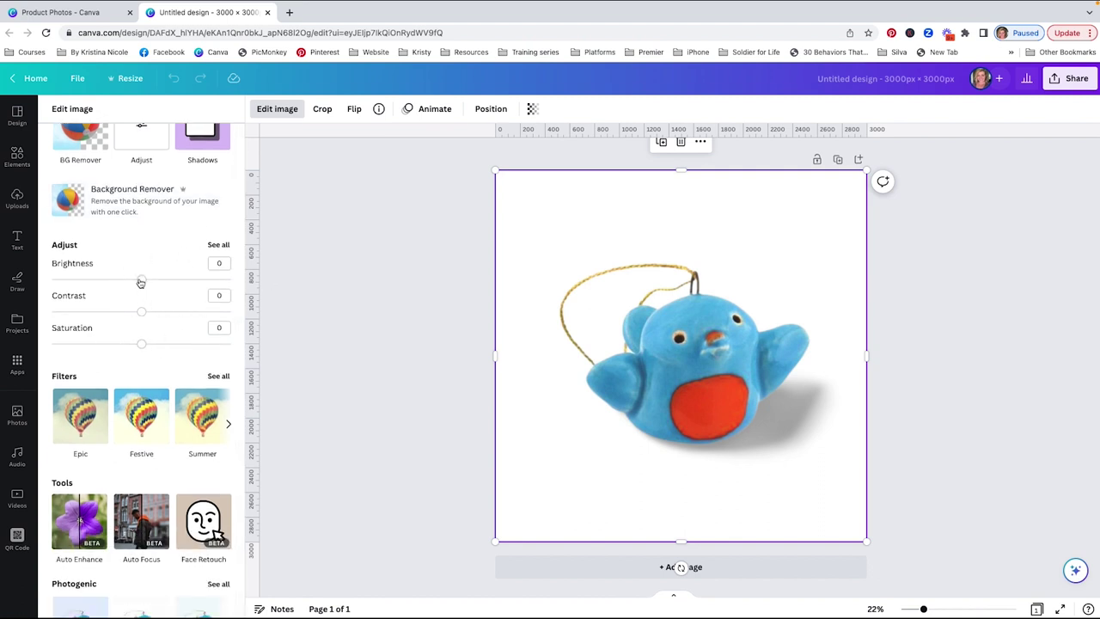
pyautogui.moveTo(141, 281)
pyautogui.mouseDown()
pyautogui.moveTo(118, 279)
pyautogui.moveTo(157, 279)
pyautogui.moveTo(142, 281)
pyautogui.mouseUp()
pyautogui.scroll(-3, 215, 301)
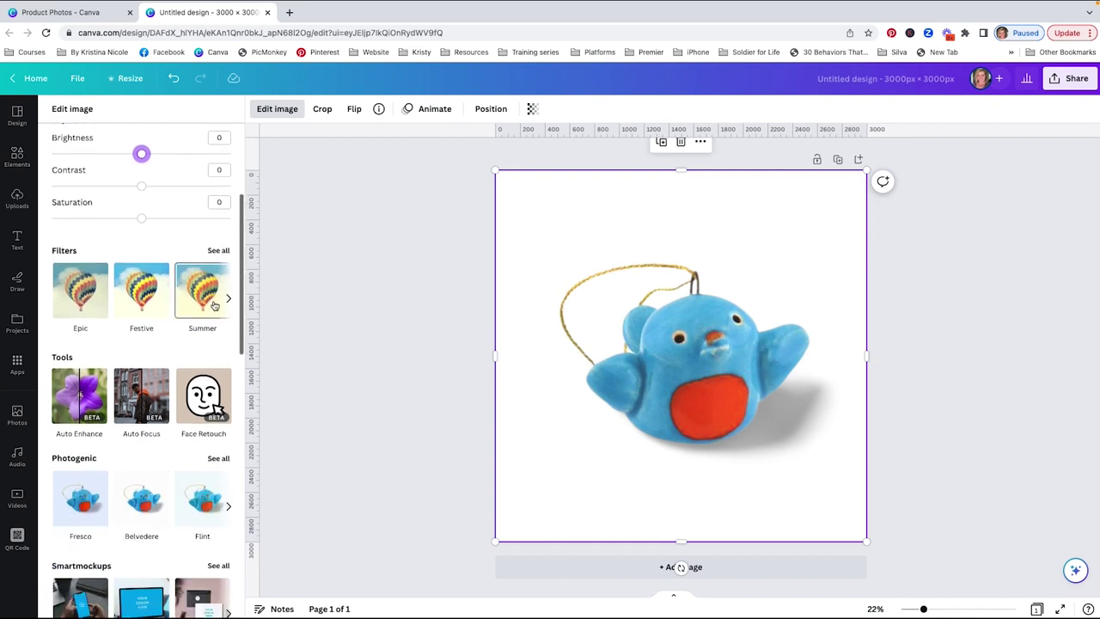
pyautogui.scroll(4, 215, 305)
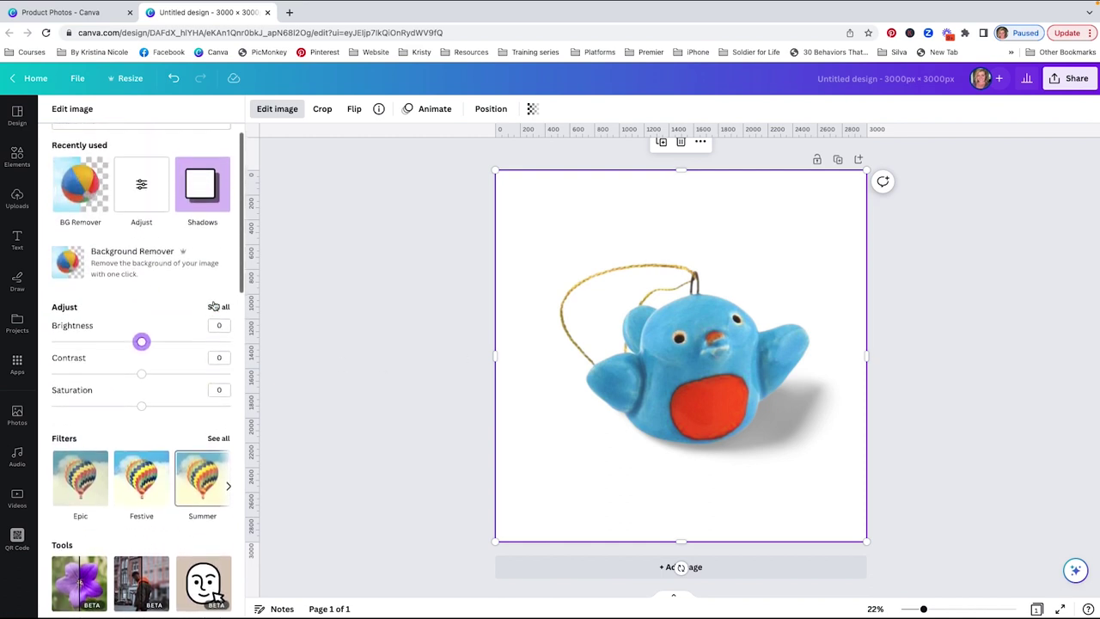
pyautogui.scroll(1, 214, 306)
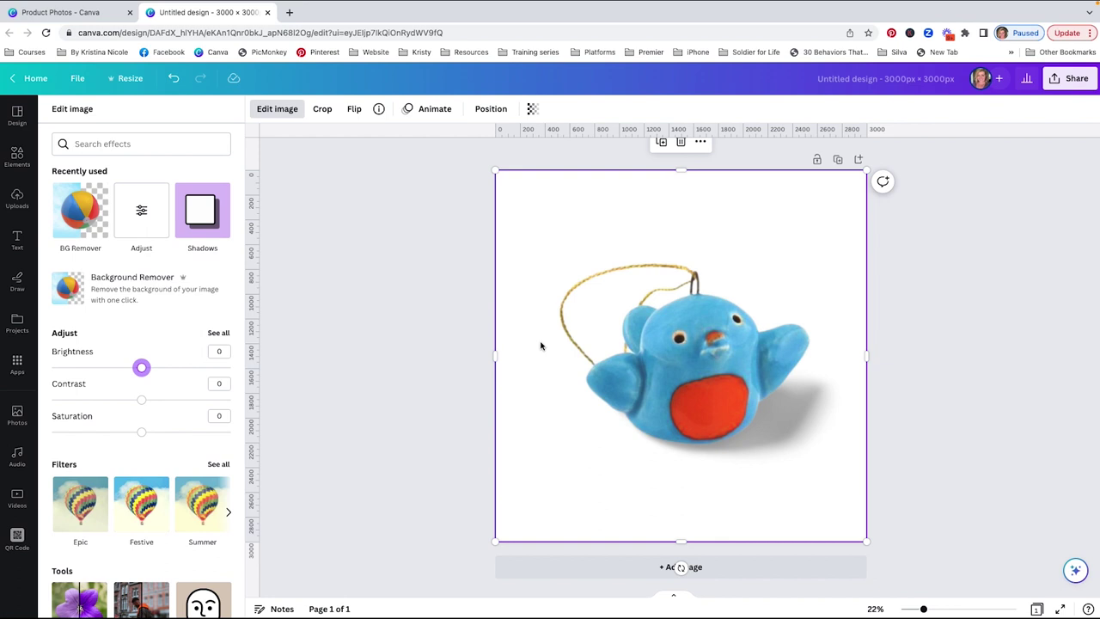
pyautogui.click(73, 12)
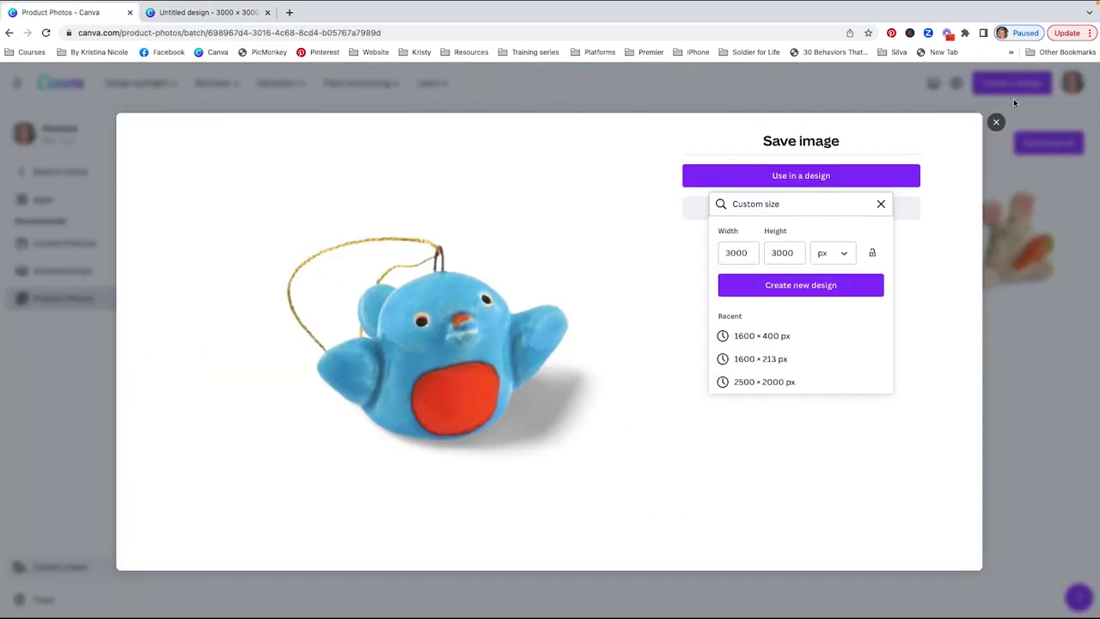
# Close the bluebird previews, download all ten edited photos as a zip and open it.
pyautogui.click(995, 123)
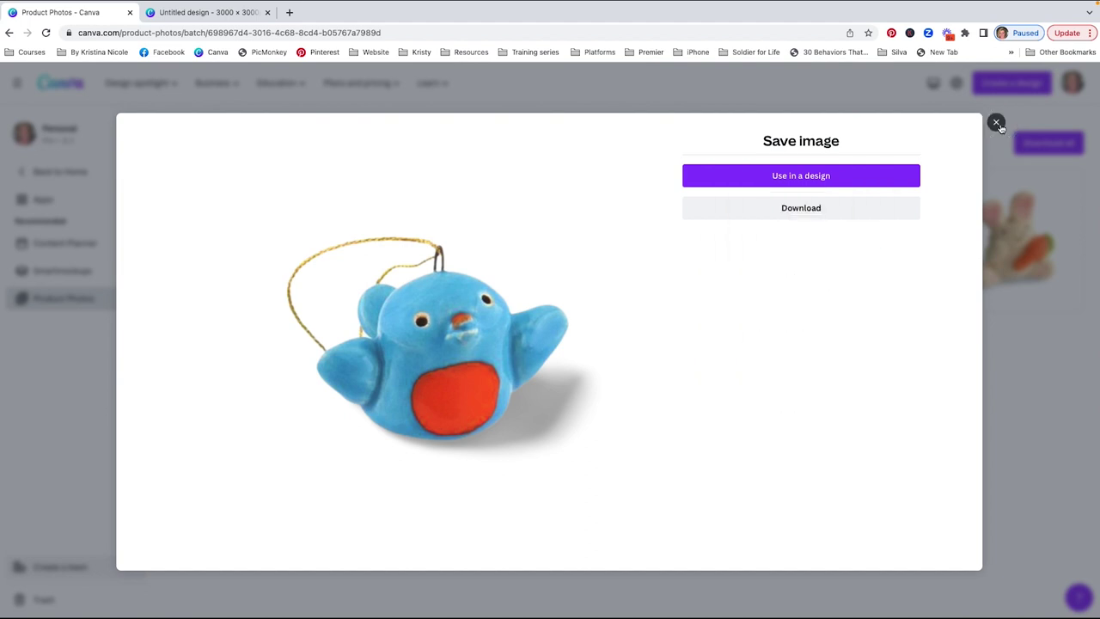
pyautogui.click(997, 123)
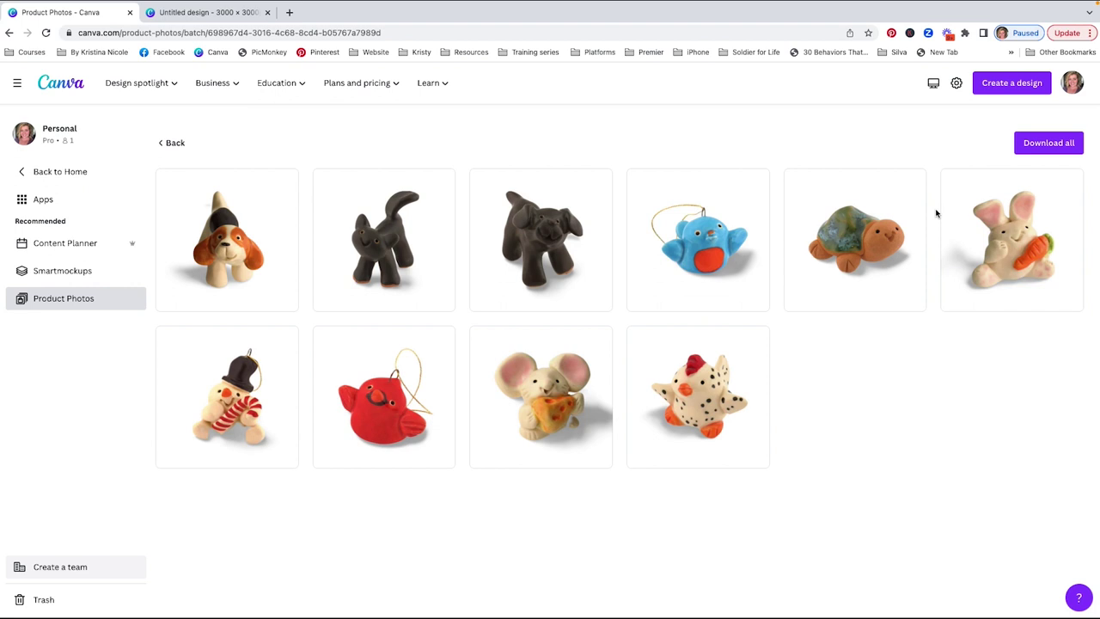
pyautogui.click(1035, 149)
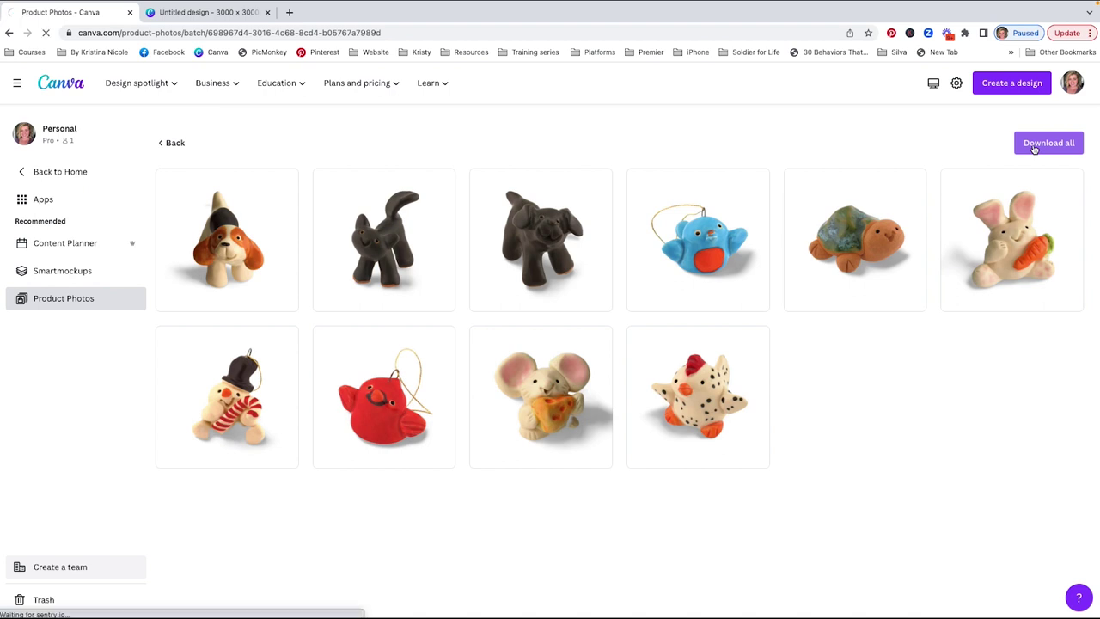
pyautogui.click(119, 604)
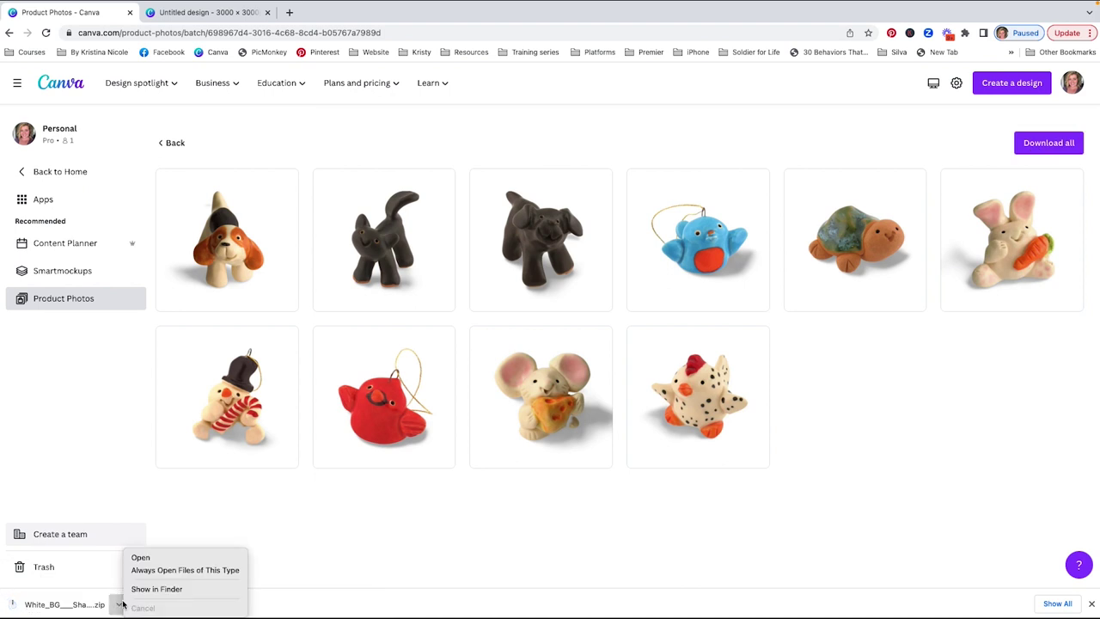
pyautogui.click(154, 560)
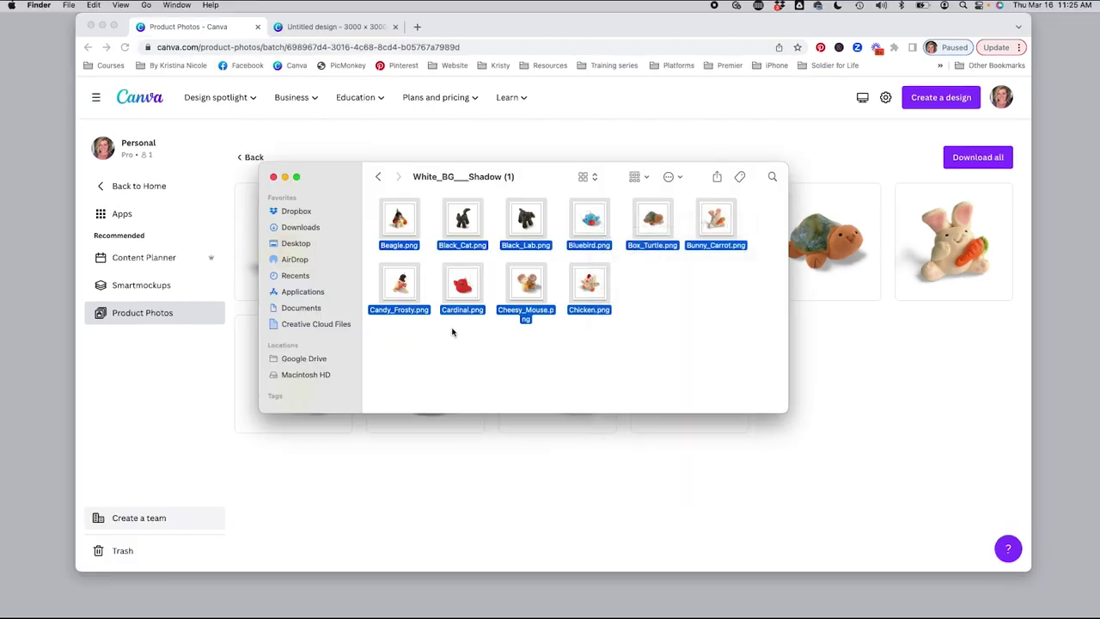
# Show Get Info for Beagle.png, revealing its 1440 × 1440 pixel size.
pyautogui.click(438, 333)
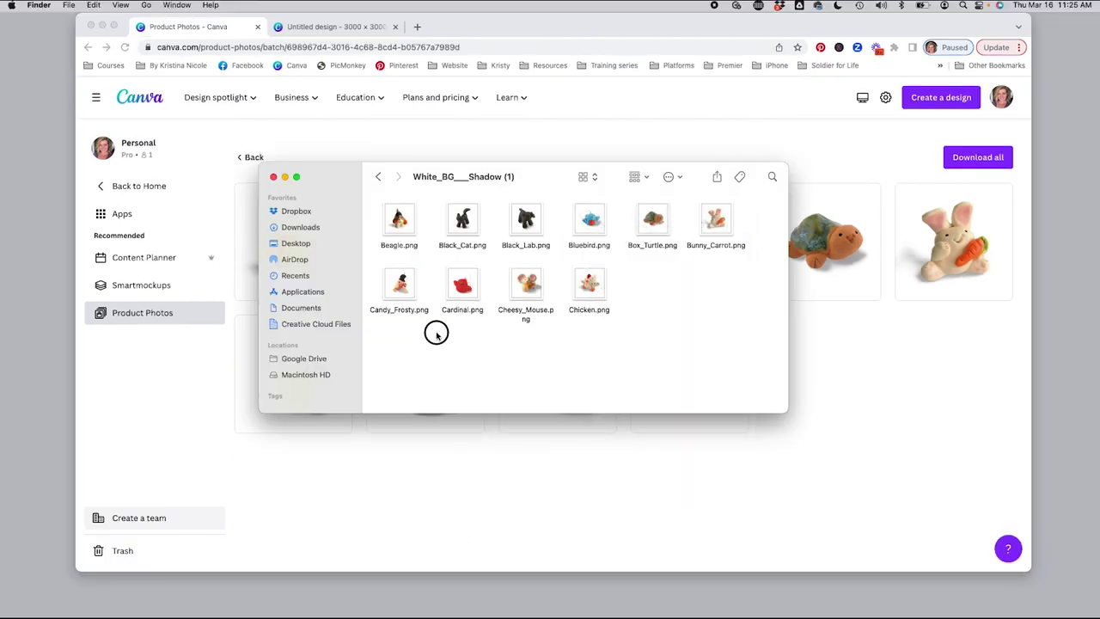
pyautogui.rightClick(402, 219)
pyautogui.click(431, 278)
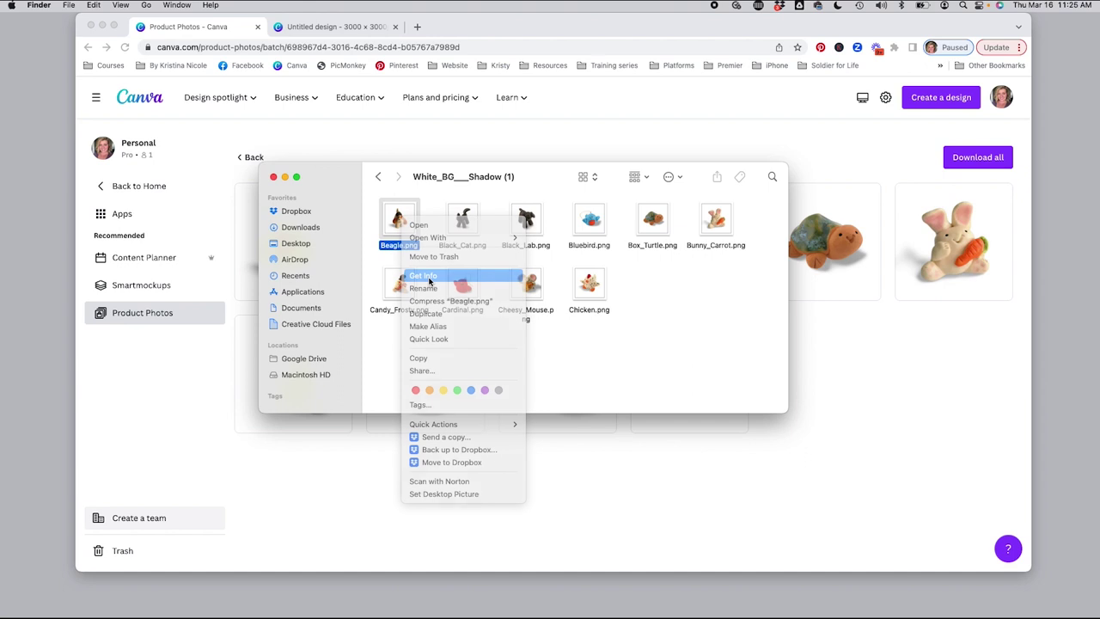
pyautogui.moveTo(180, 33); pyautogui.dragTo(475, 10)
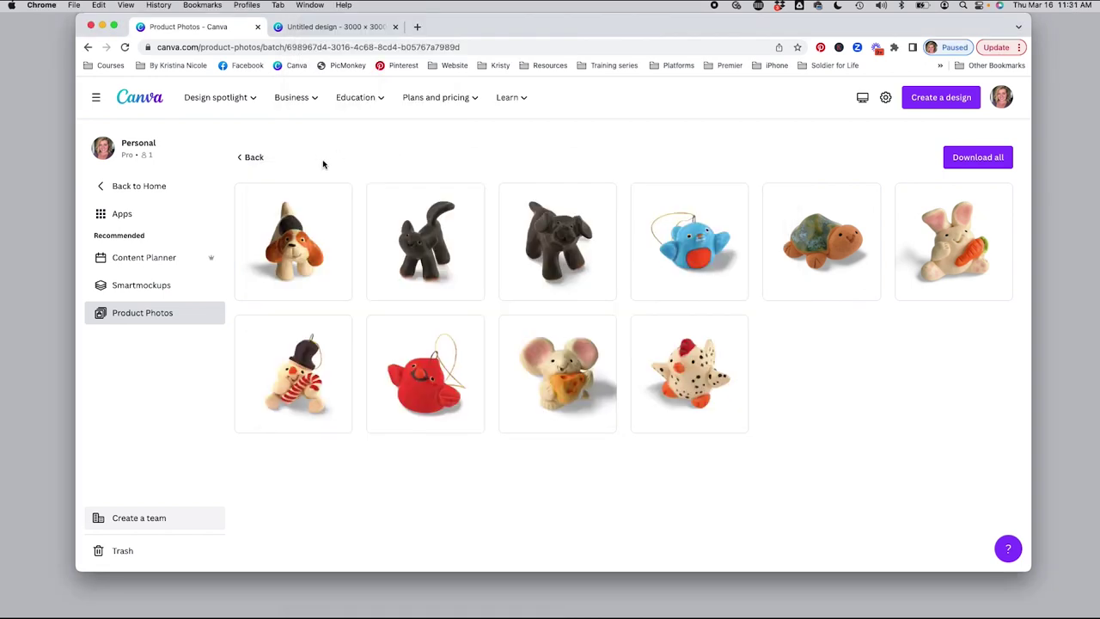
# Place the original Beagle.tif beside Canva's edited beagle to compare, then close the original.
pyautogui.click(295, 256)
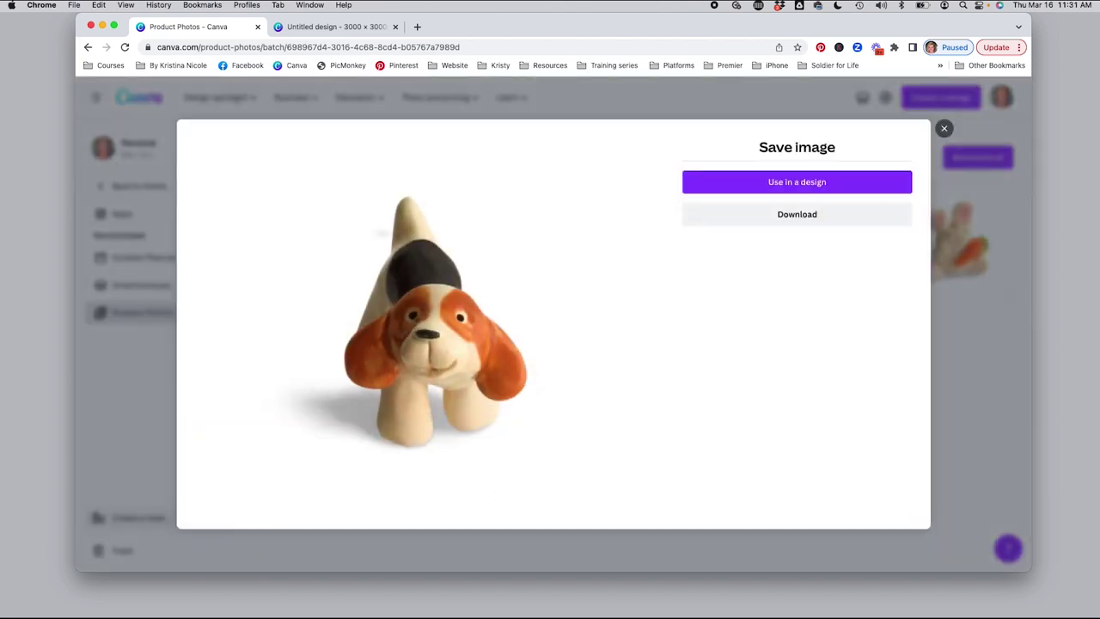
pyautogui.moveTo(636, 460); pyautogui.dragTo(711, 97)
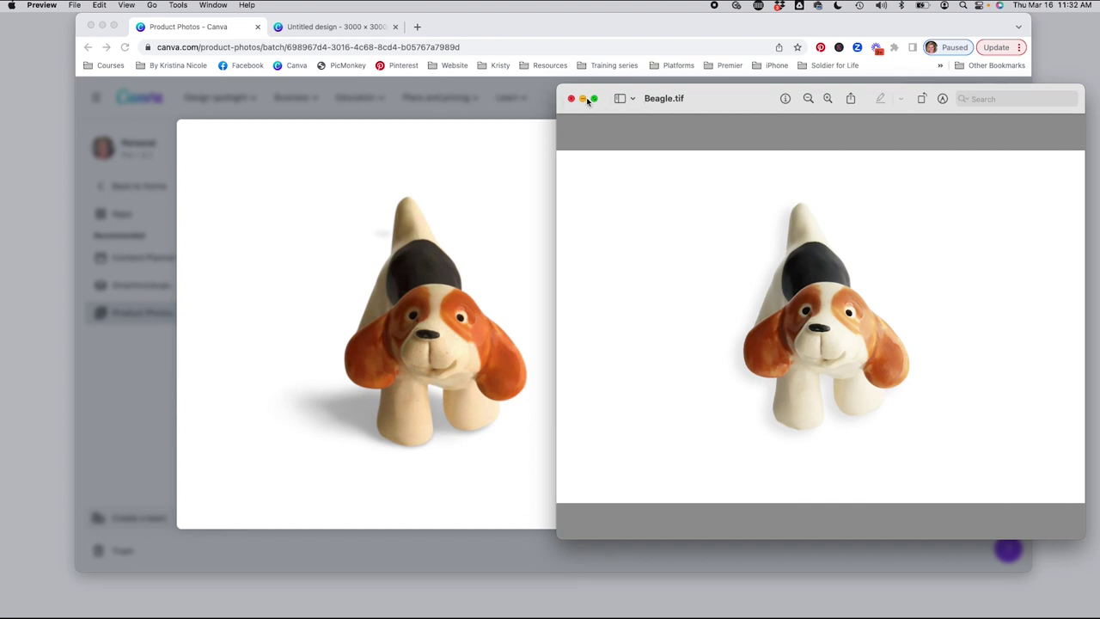
pyautogui.click(572, 99)
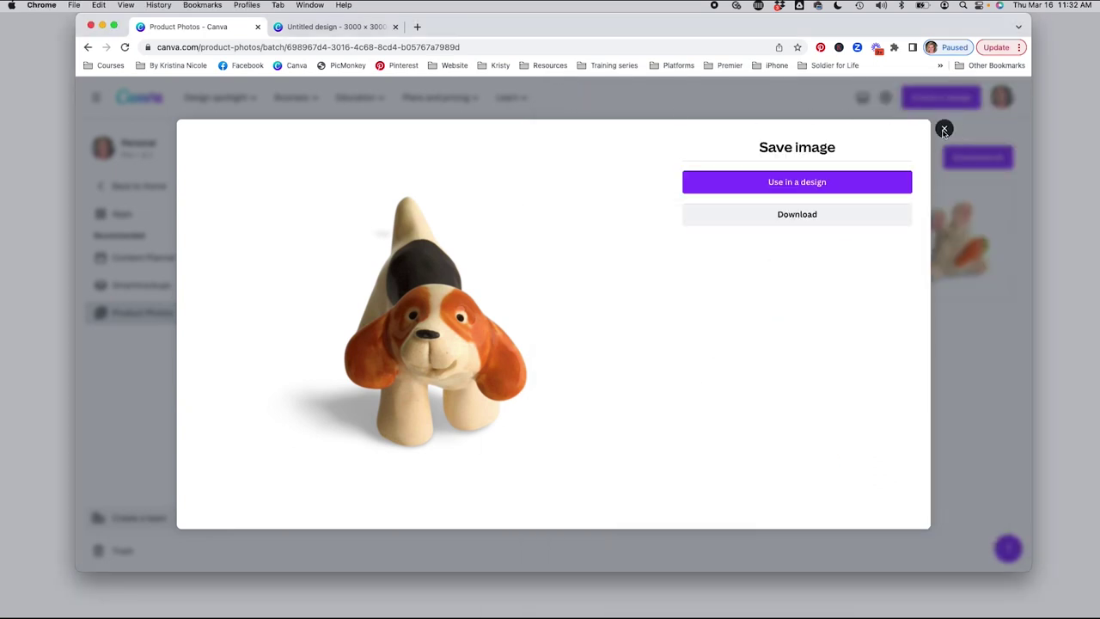
# Leave the beagle preview and upload Cheesy Mouse.jpg and Frosty.jpg as a new product-photo batch.
pyautogui.click(944, 128)
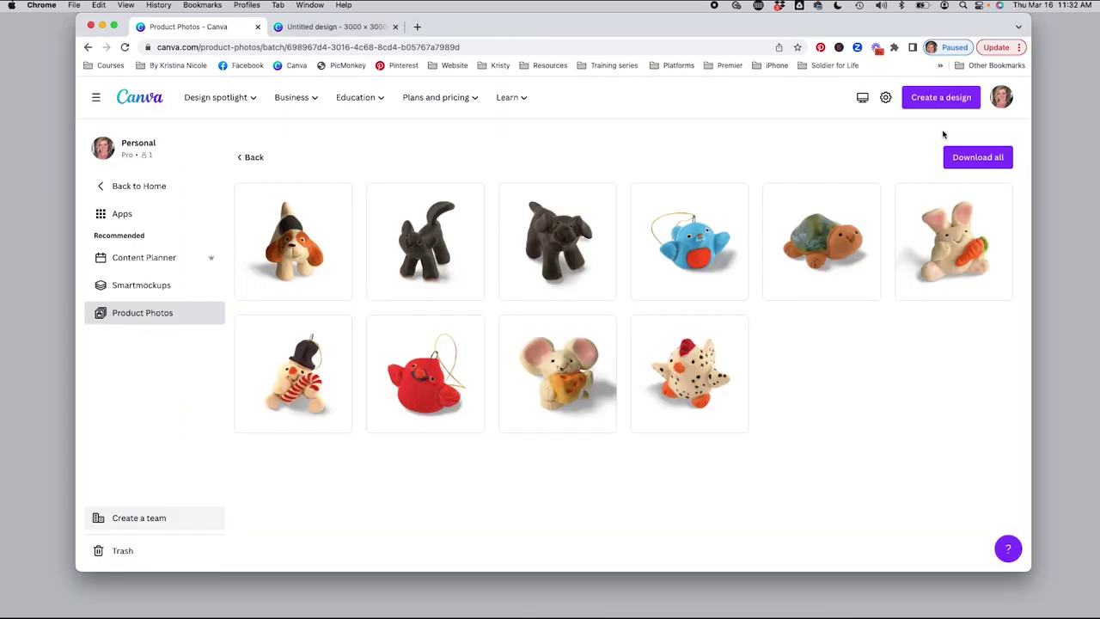
pyautogui.click(253, 158)
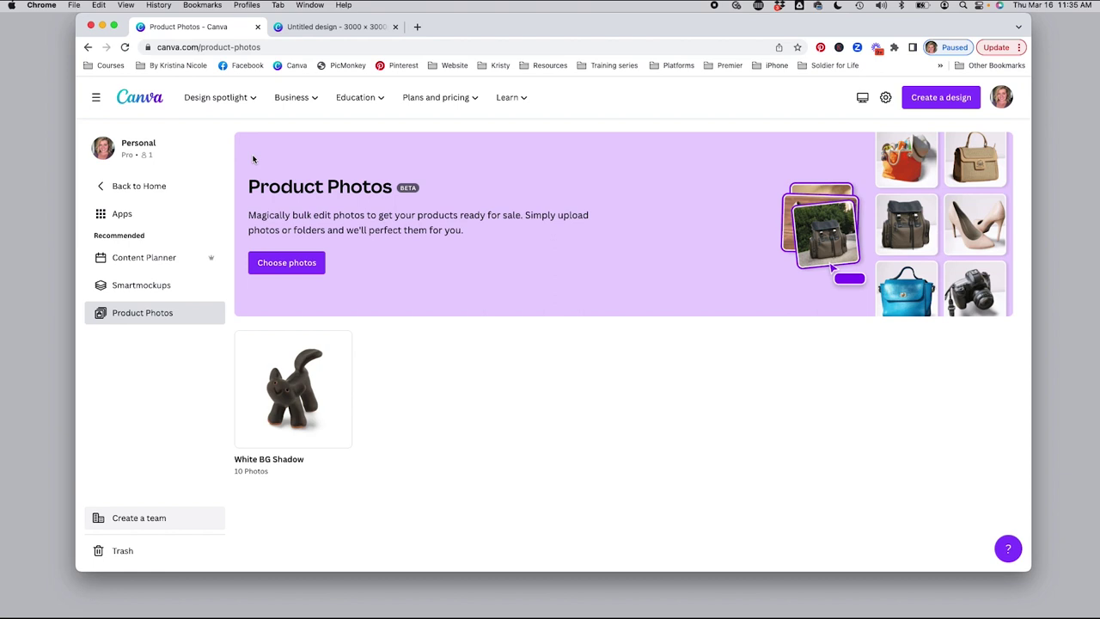
pyautogui.click(284, 262)
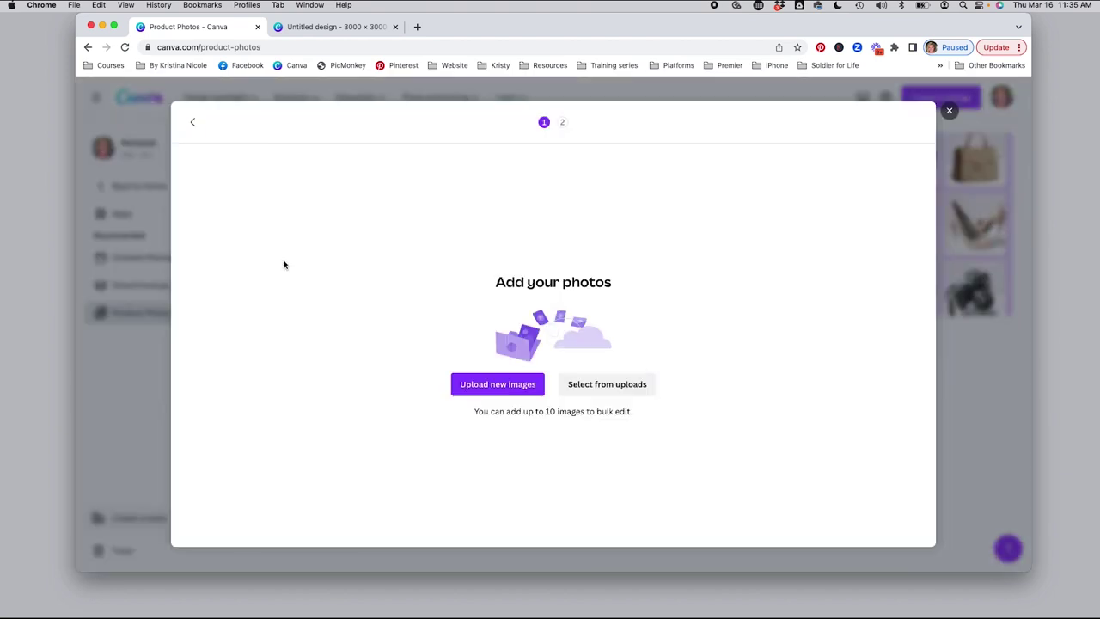
pyautogui.click(516, 385)
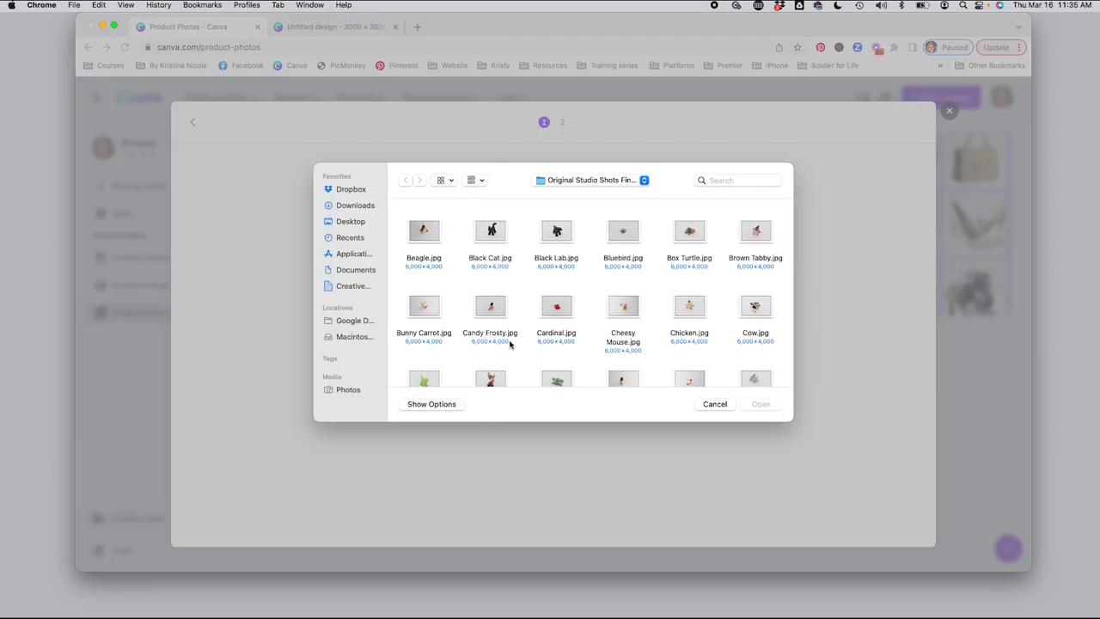
pyautogui.click(627, 306)
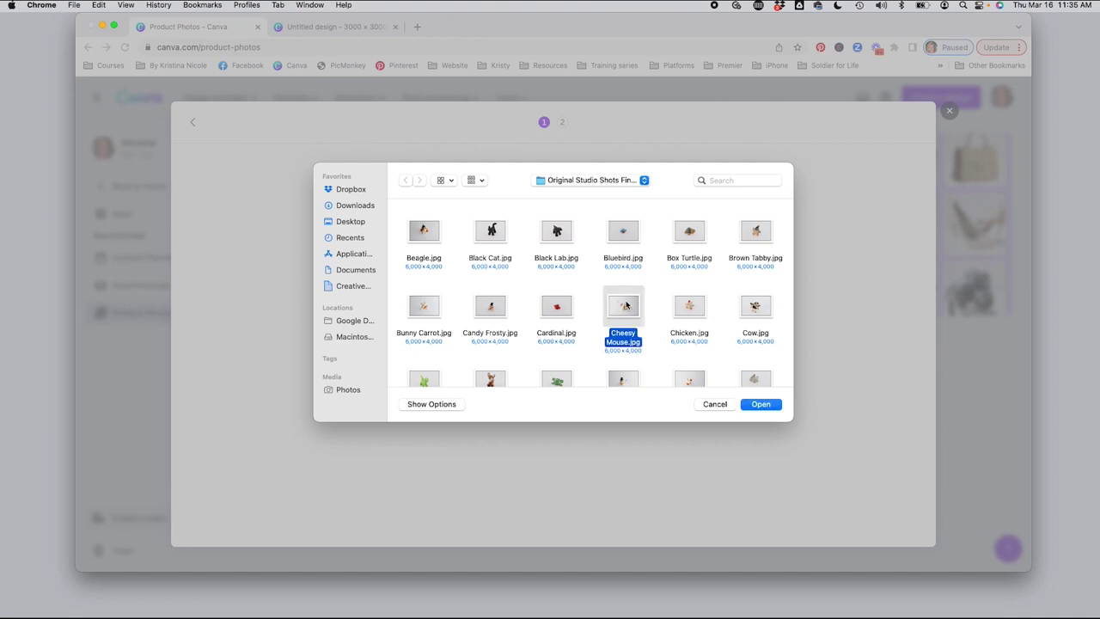
pyautogui.scroll(-1, 627, 306)
pyautogui.scroll(-2, 627, 306)
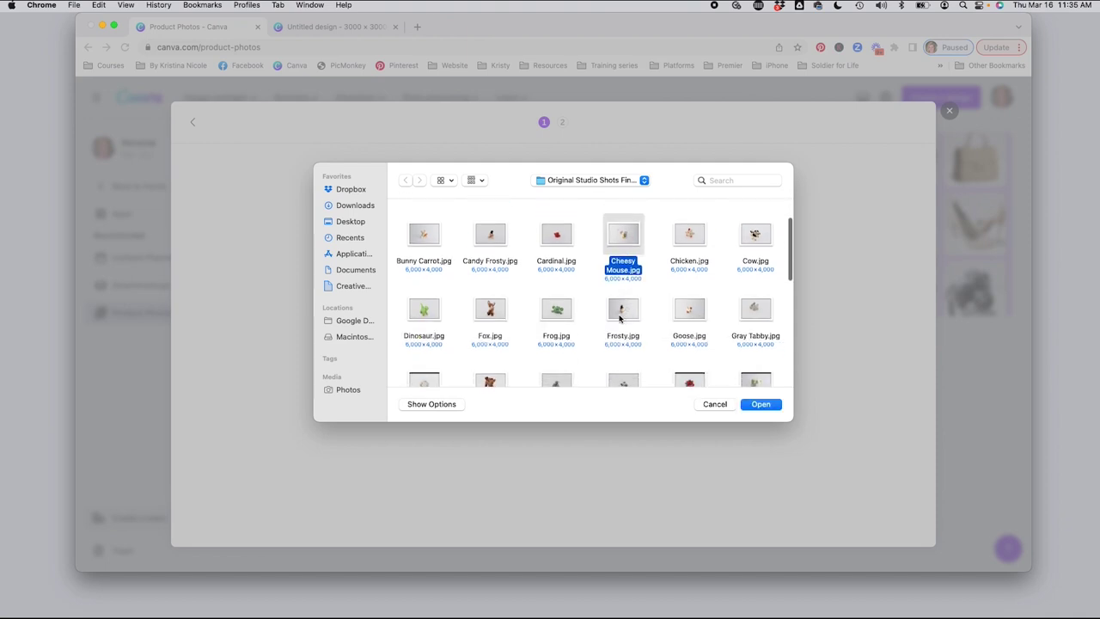
pyautogui.keyDown('super'); pyautogui.click(619, 317); pyautogui.keyUp('super')
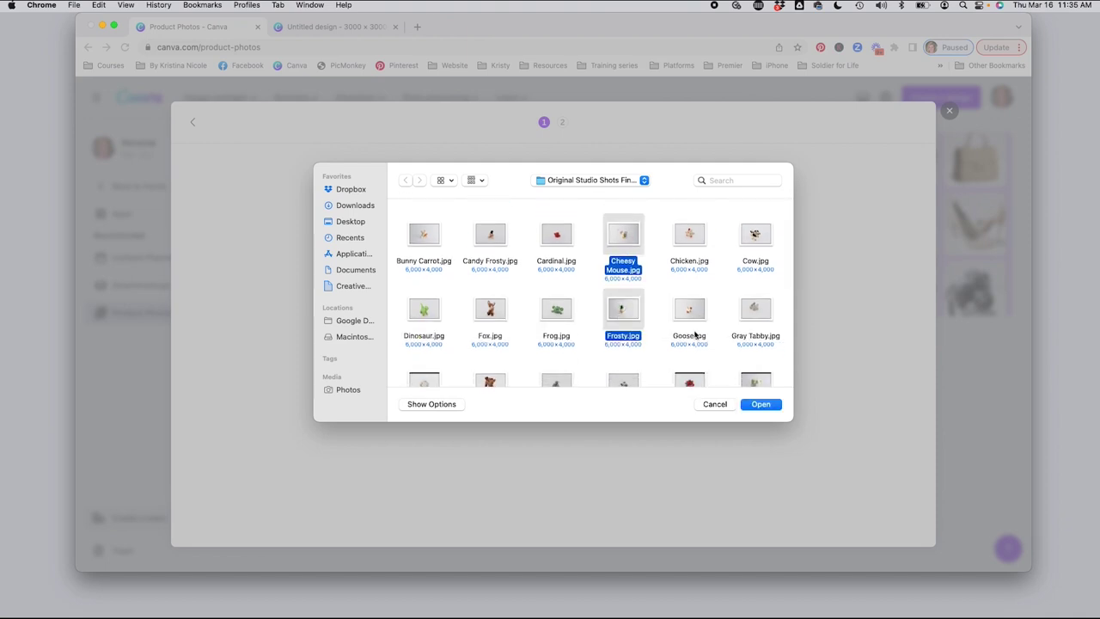
pyautogui.click(766, 404)
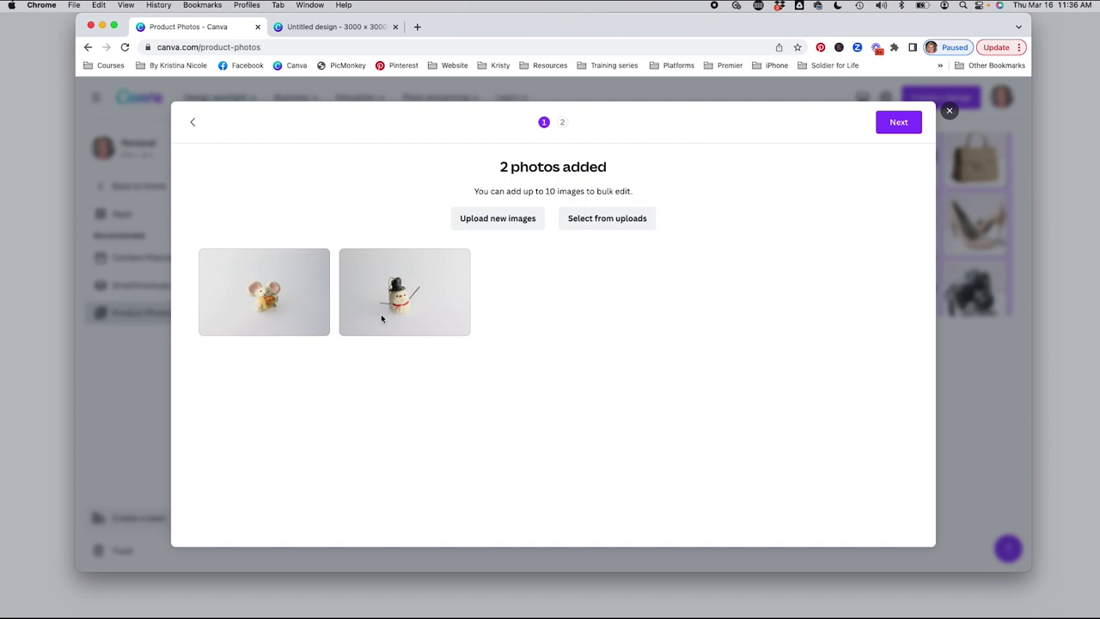
# Apply the White BG + Shadow style to both figurine photos and open the new batch.
pyautogui.click(898, 125)
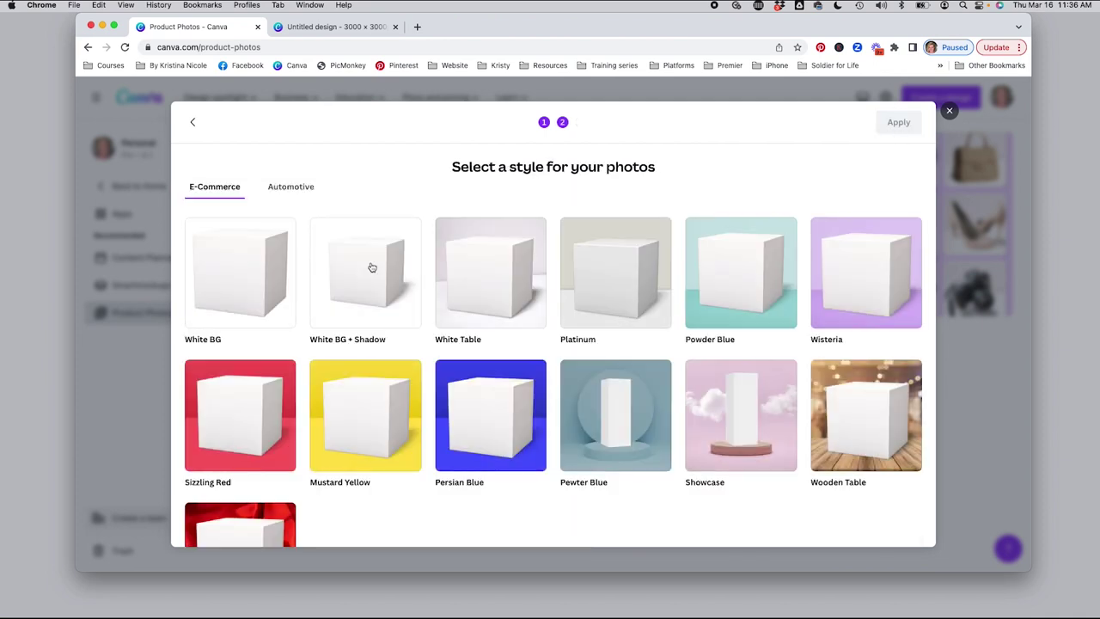
pyautogui.click(356, 271)
pyautogui.click(901, 122)
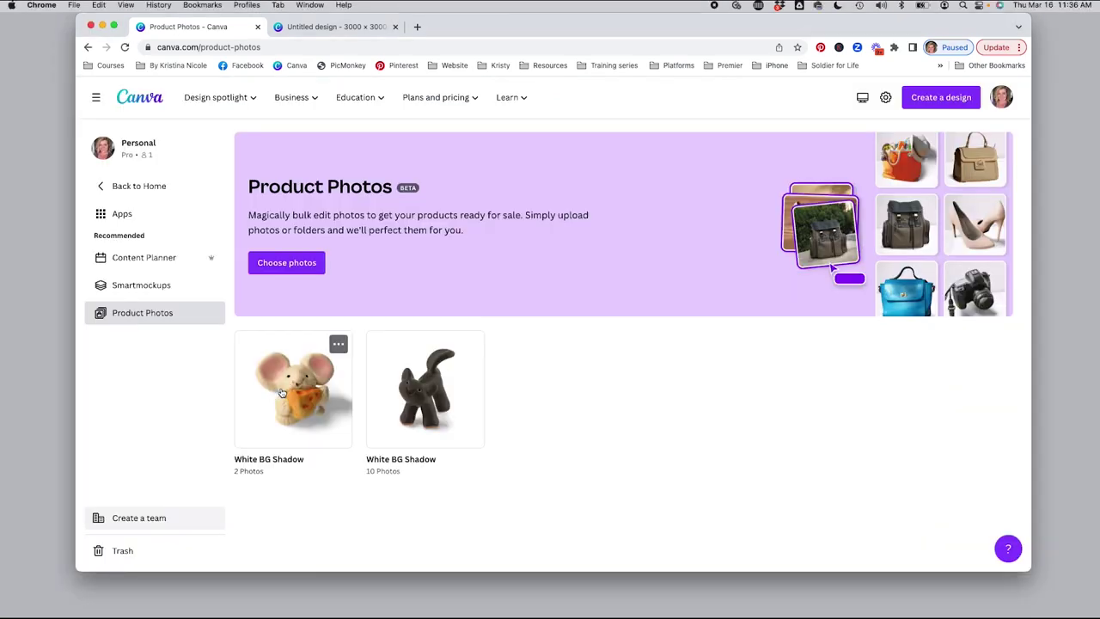
pyautogui.click(280, 392)
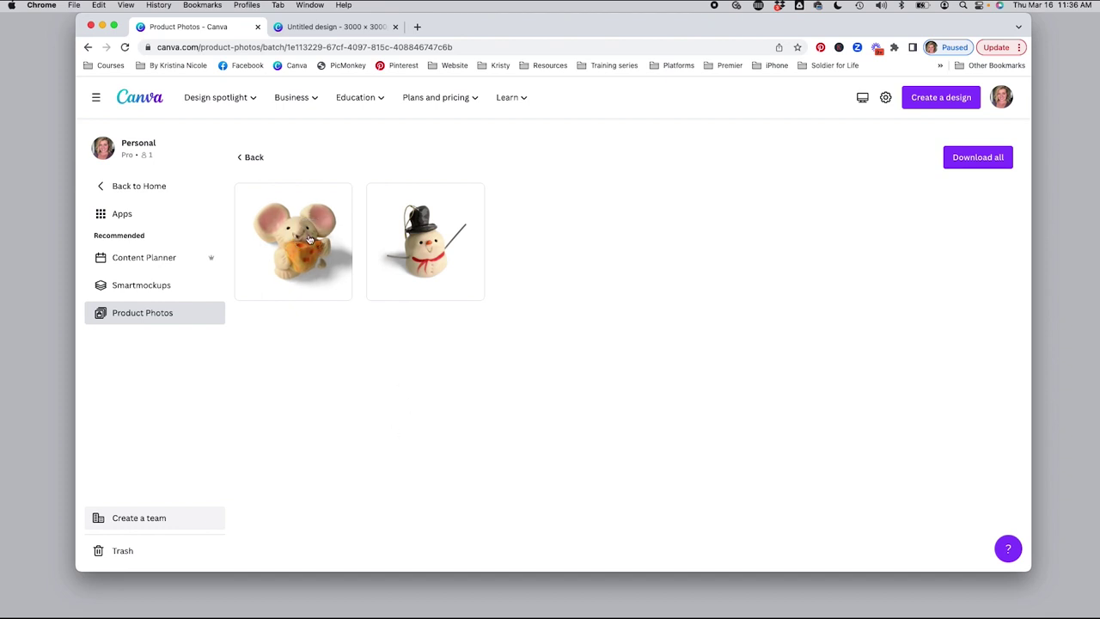
pyautogui.click(309, 240)
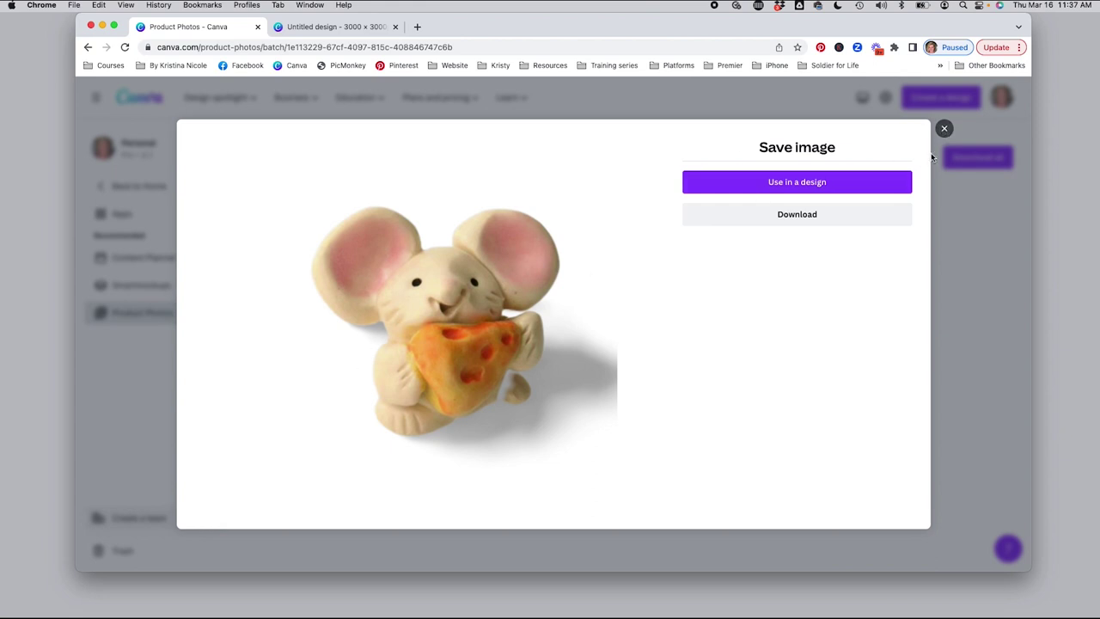
pyautogui.click(943, 130)
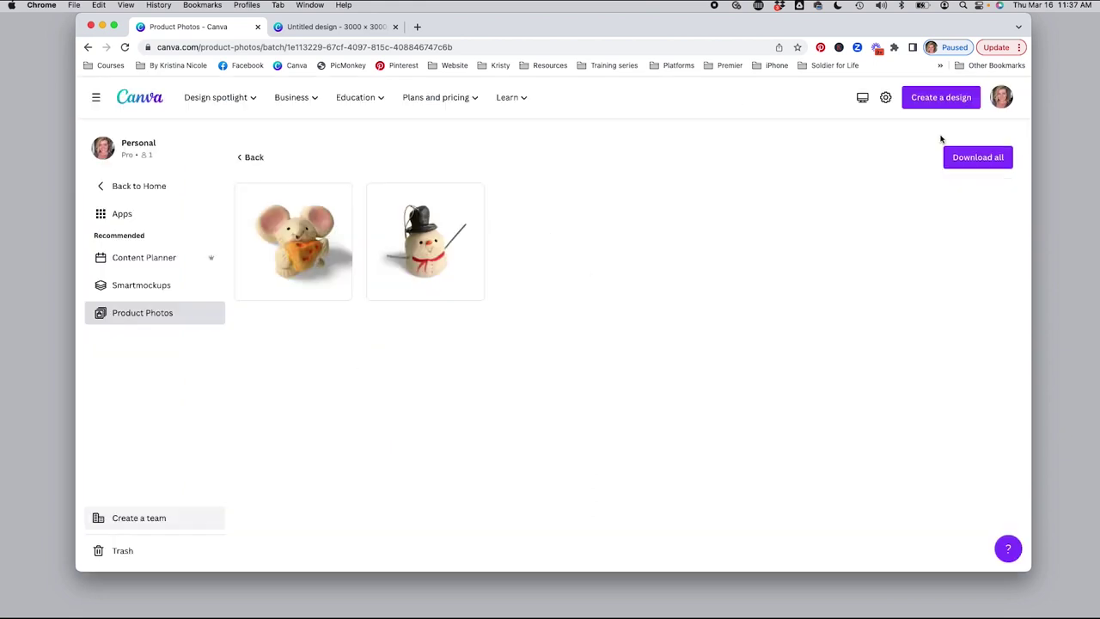
pyautogui.click(427, 265)
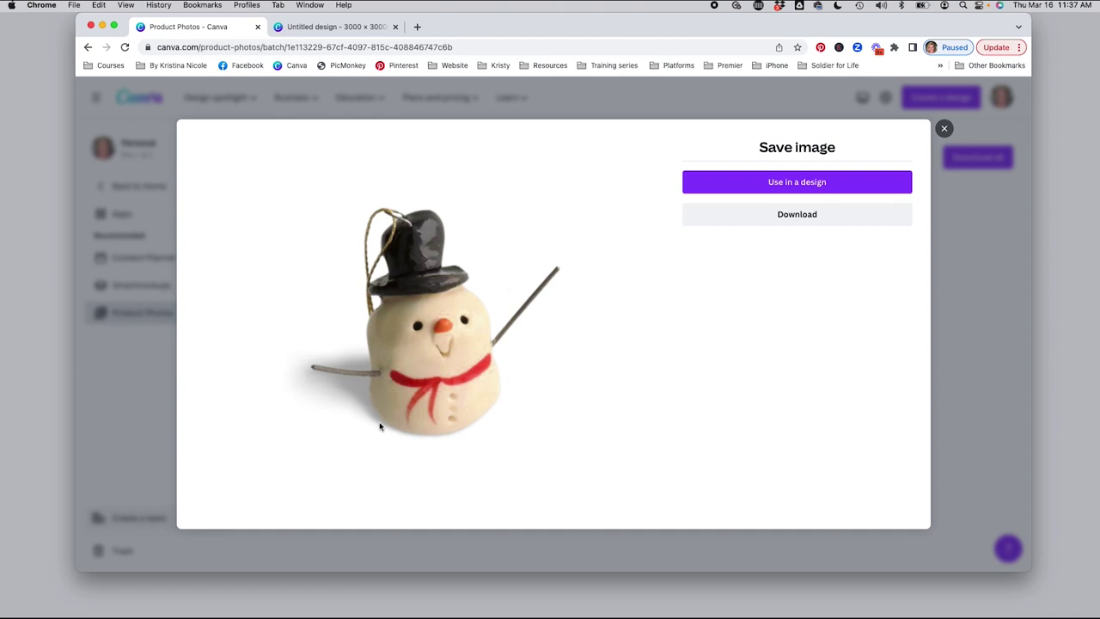
pyautogui.click(944, 128)
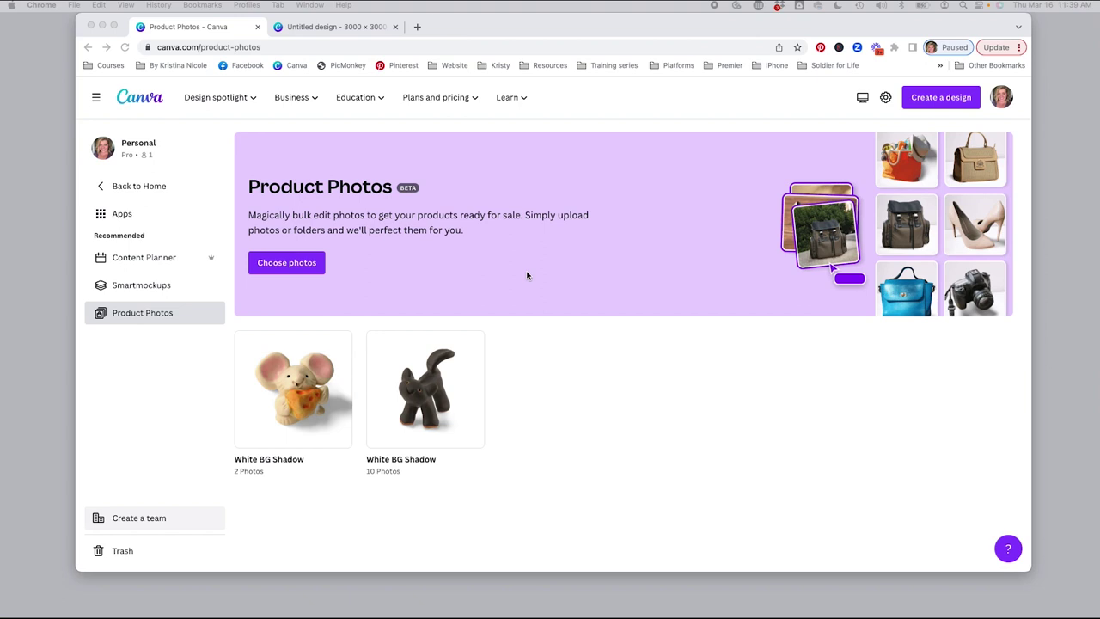
# Upload two mug photos from the computer into a new product-photo batch.
pyautogui.click(301, 265)
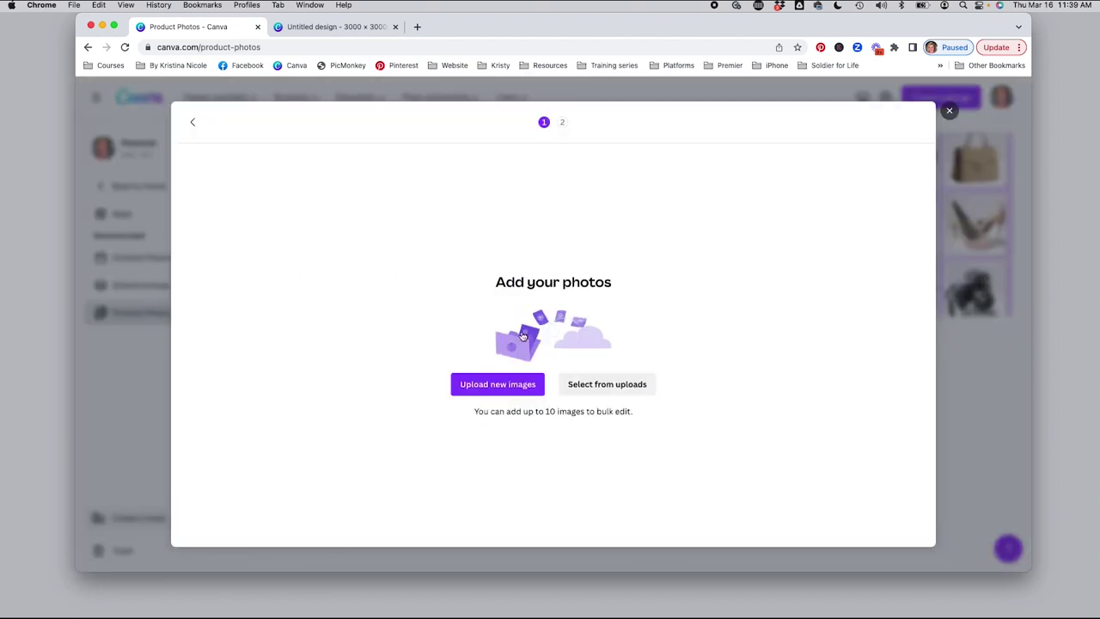
pyautogui.click(496, 387)
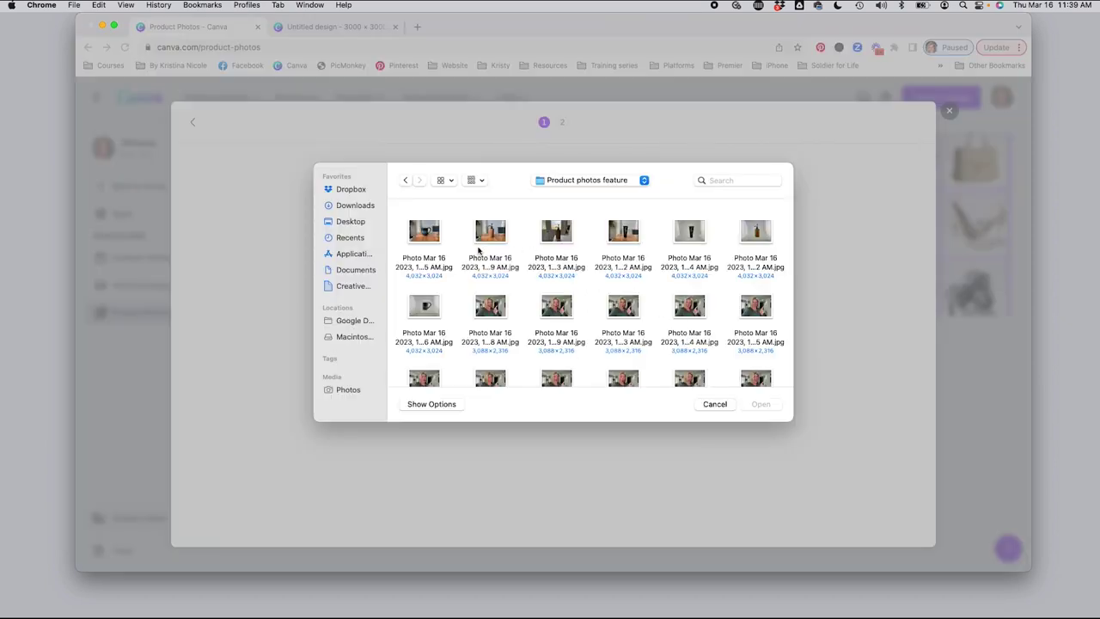
pyautogui.click(428, 236)
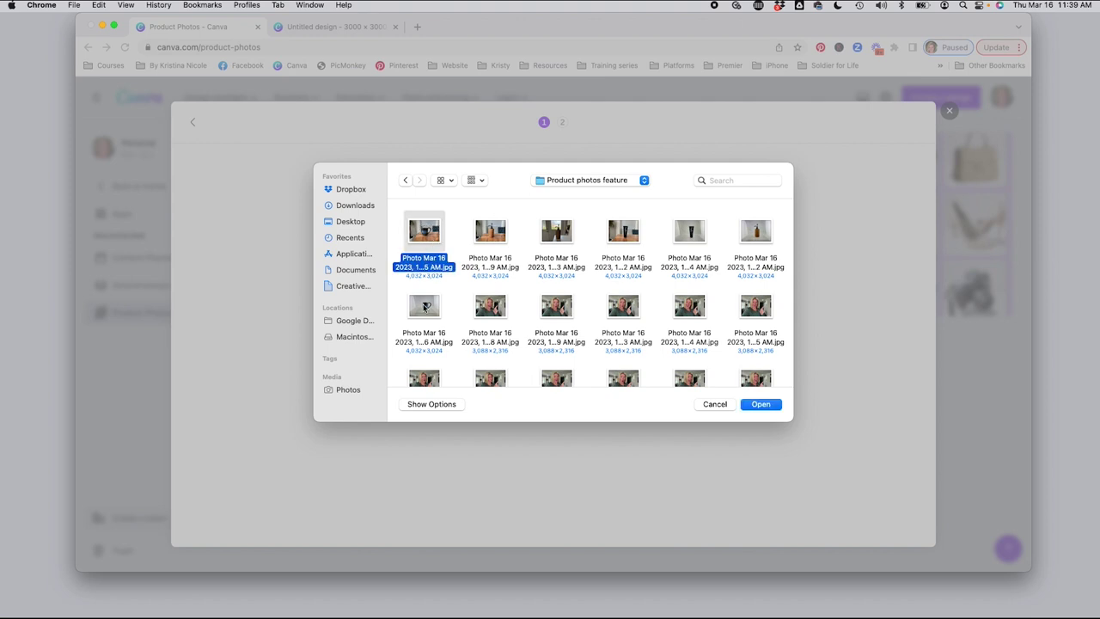
pyautogui.keyDown('super'); pyautogui.click(427, 309); pyautogui.keyUp('super')
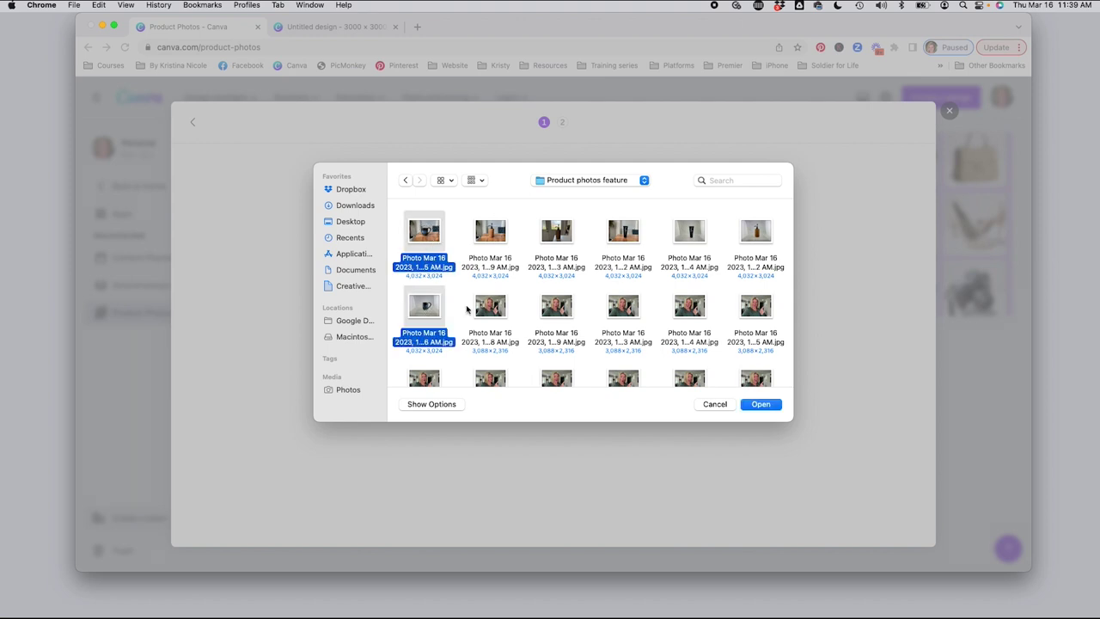
pyautogui.click(761, 406)
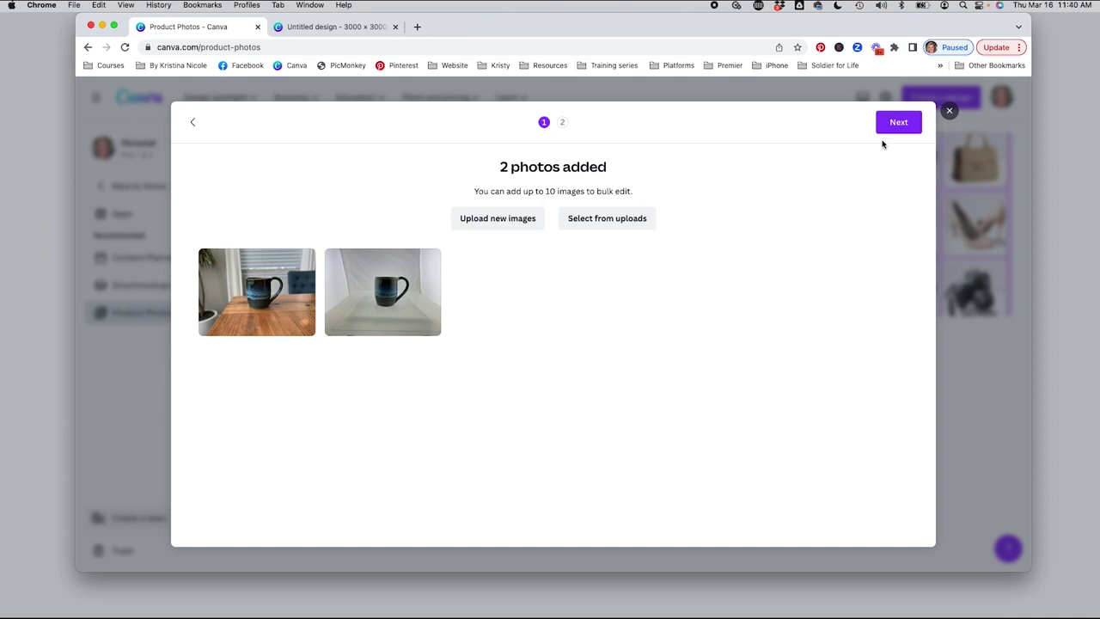
# Apply the White BG + Shadow style to both mugs and open the resulting batch.
pyautogui.click(900, 126)
pyautogui.scroll(-2, 777, 337)
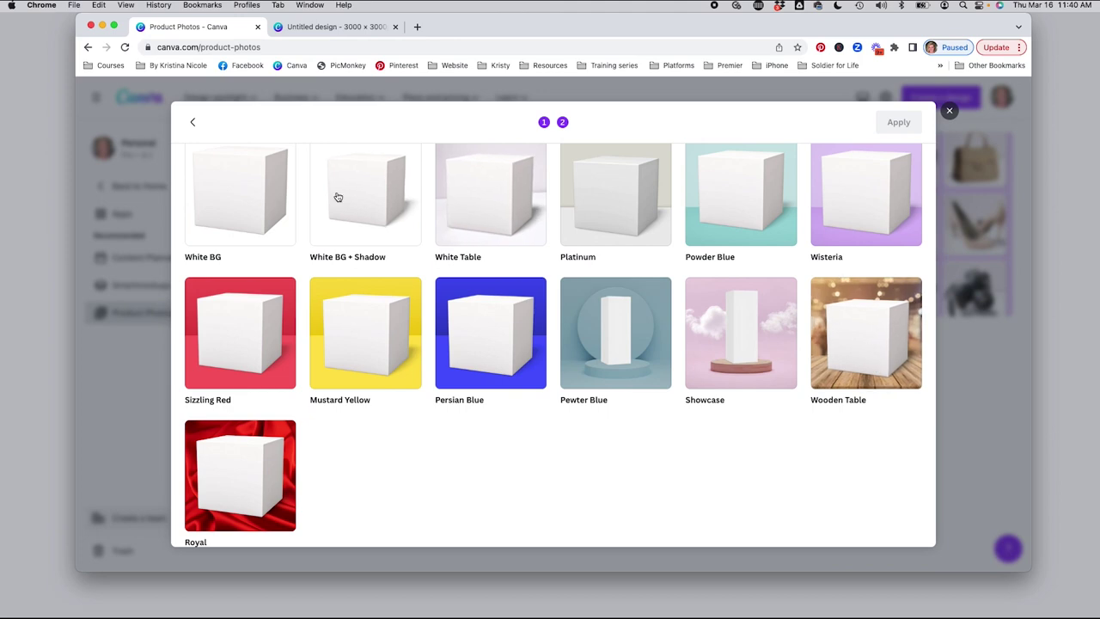
pyautogui.click(367, 201)
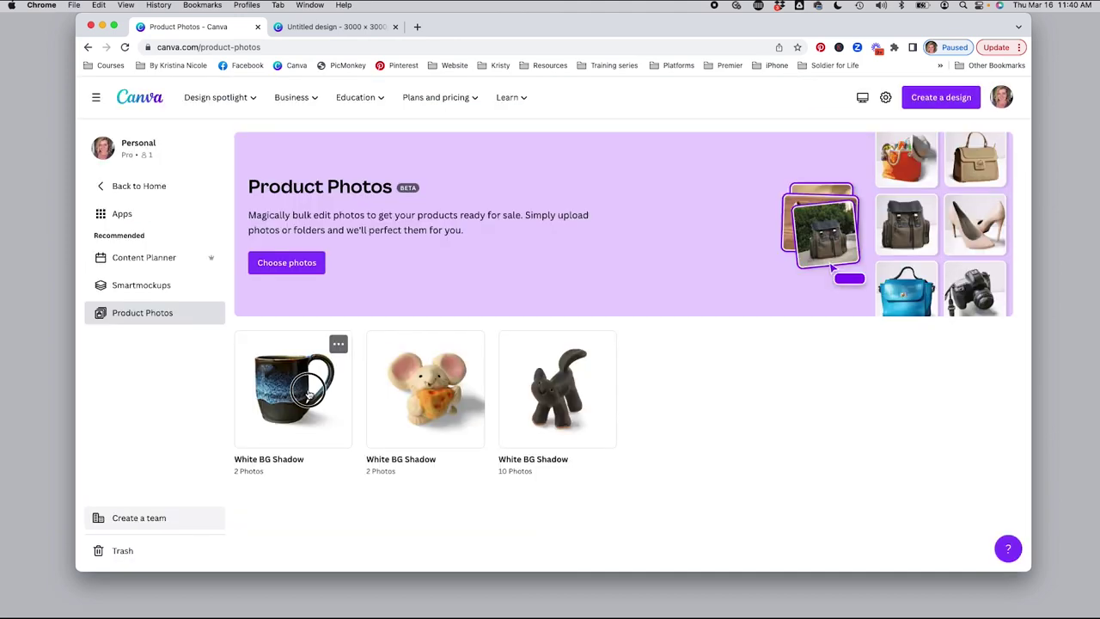
pyautogui.click(308, 391)
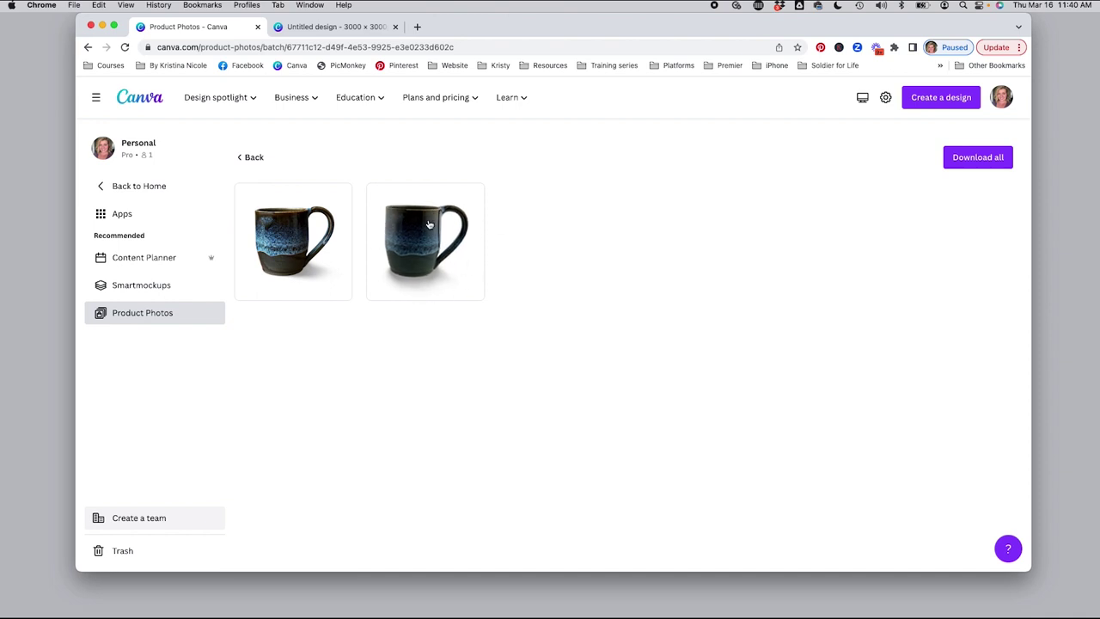
pyautogui.click(284, 245)
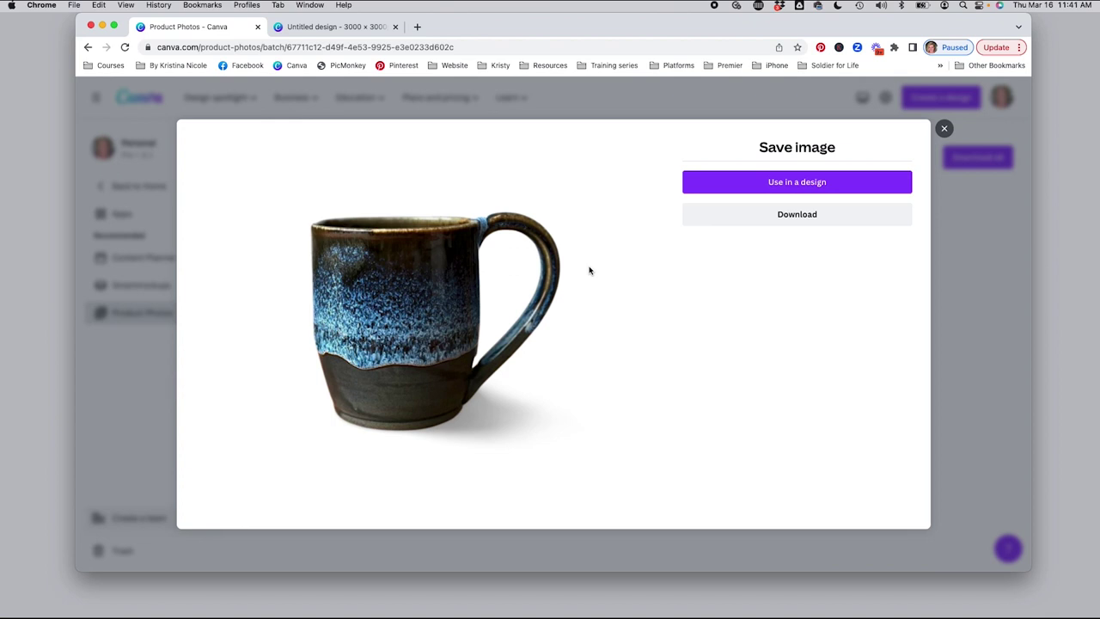
pyautogui.click(944, 128)
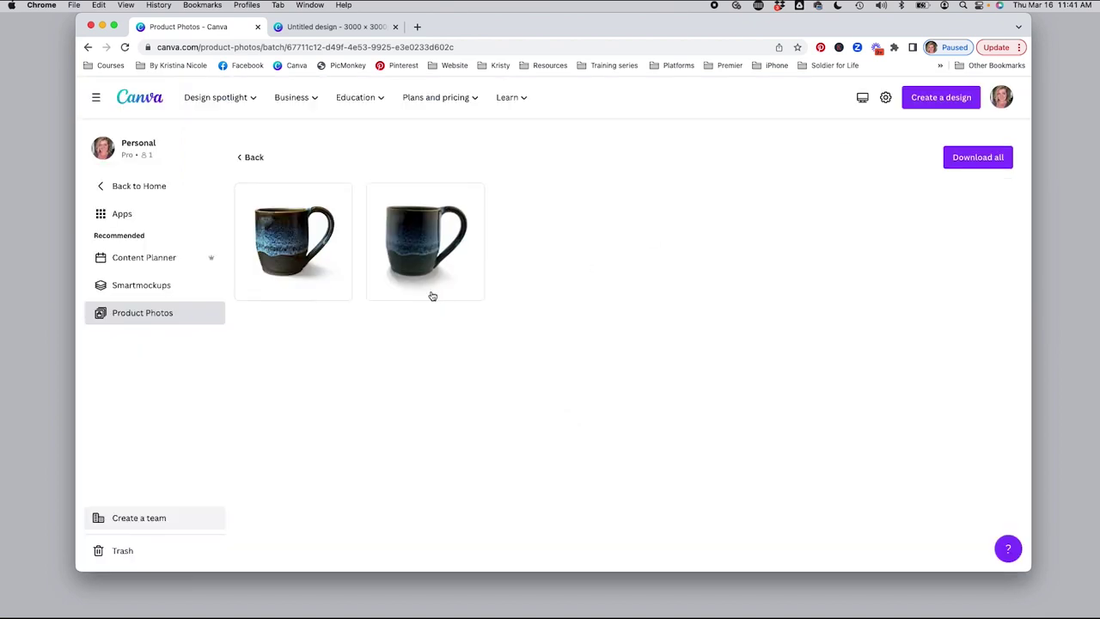
pyautogui.click(422, 244)
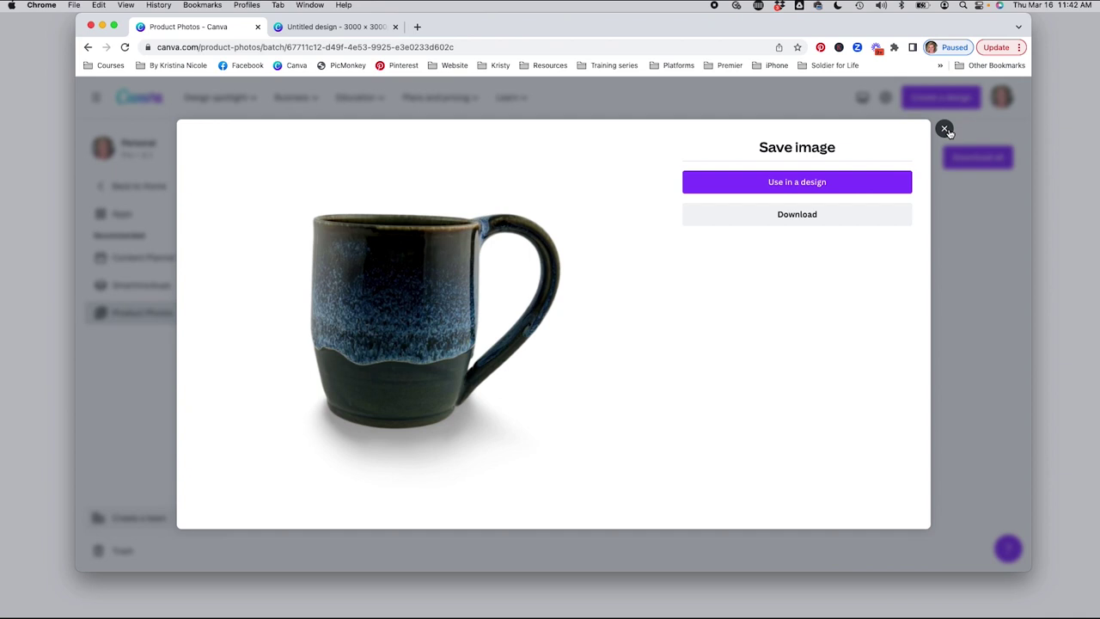
pyautogui.click(946, 131)
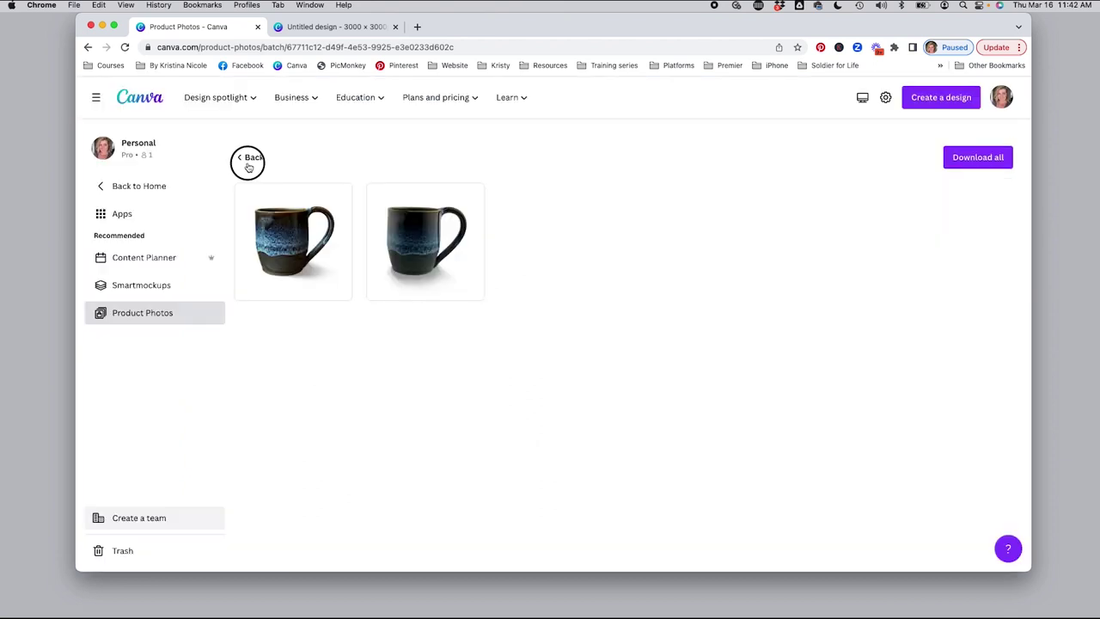
pyautogui.click(248, 163)
# Upload the two mug photos again as a new product-photo batch.
pyautogui.click(284, 266)
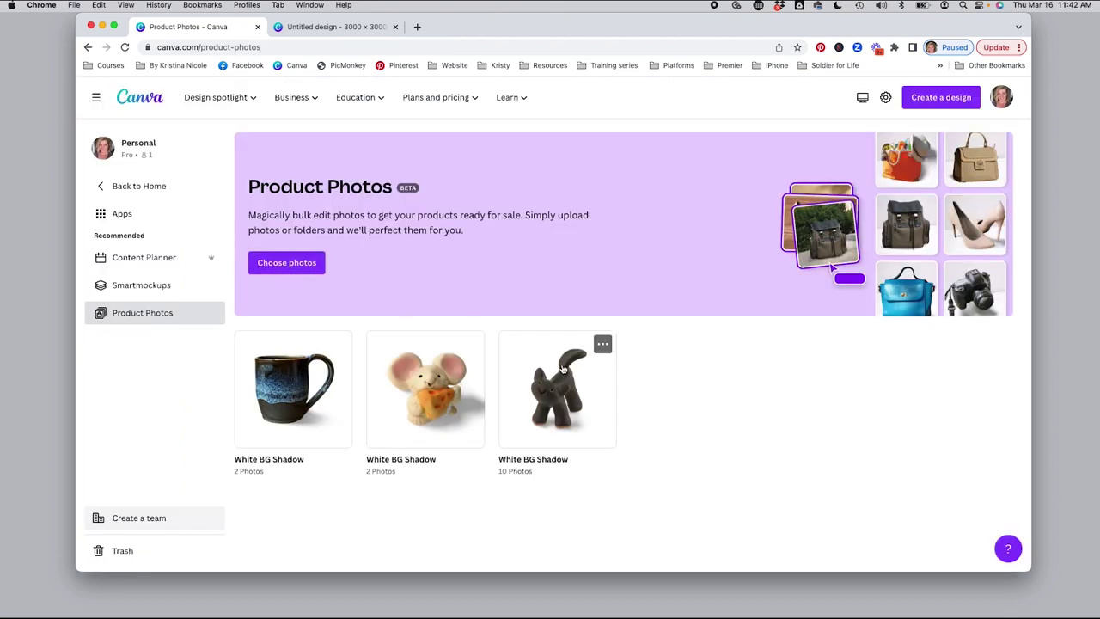
pyautogui.click(288, 265)
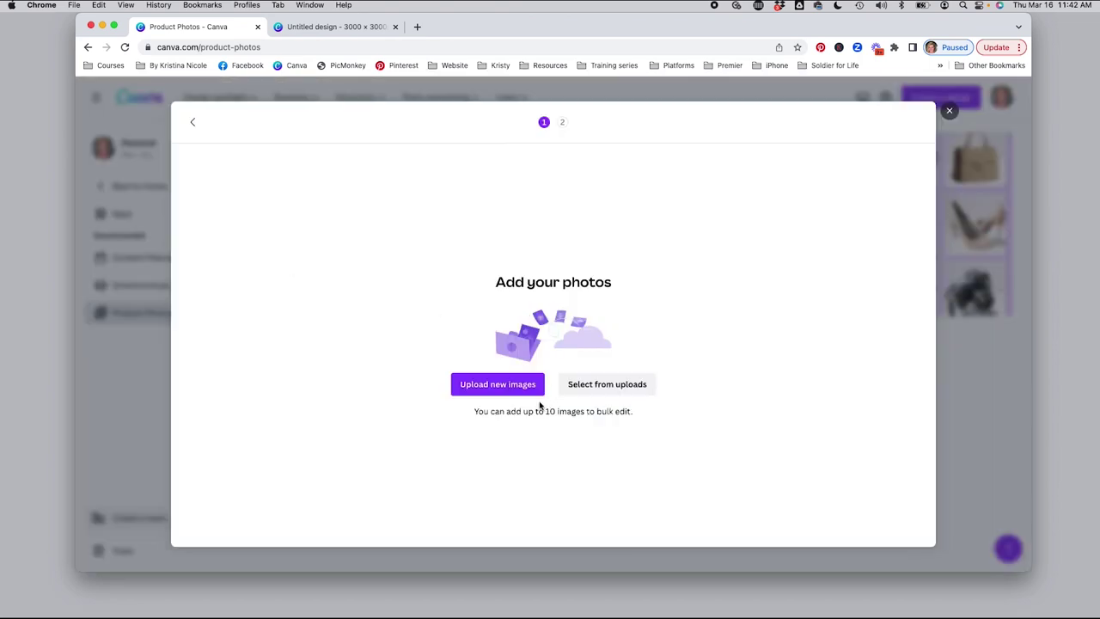
pyautogui.click(503, 388)
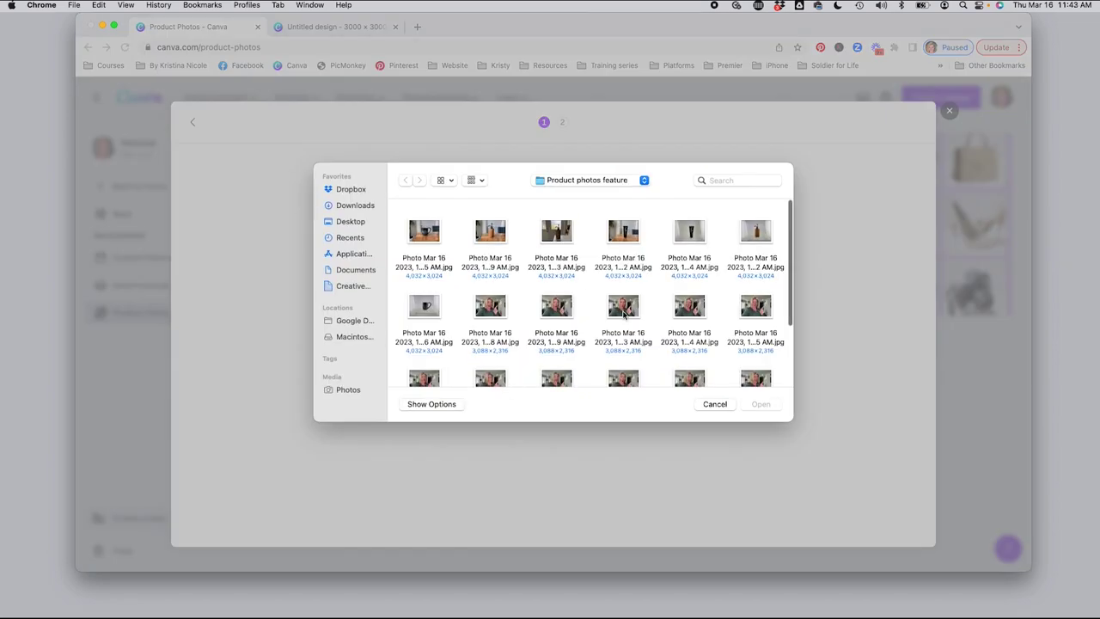
pyautogui.click(418, 232)
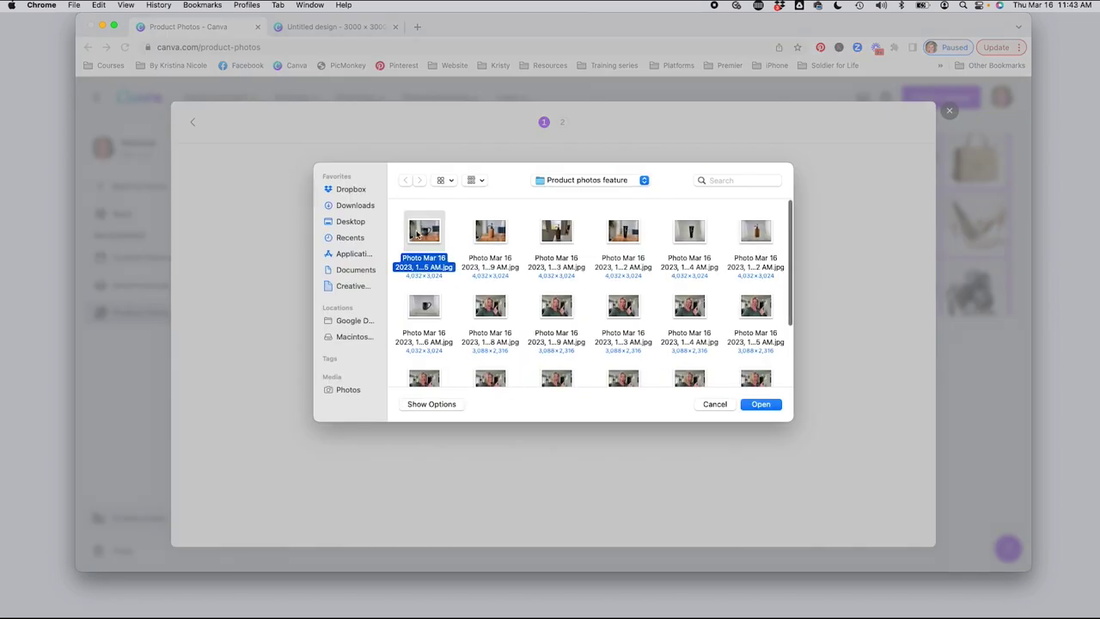
pyautogui.keyDown('super'); pyautogui.click(426, 304); pyautogui.keyUp('super')
pyautogui.click(756, 403)
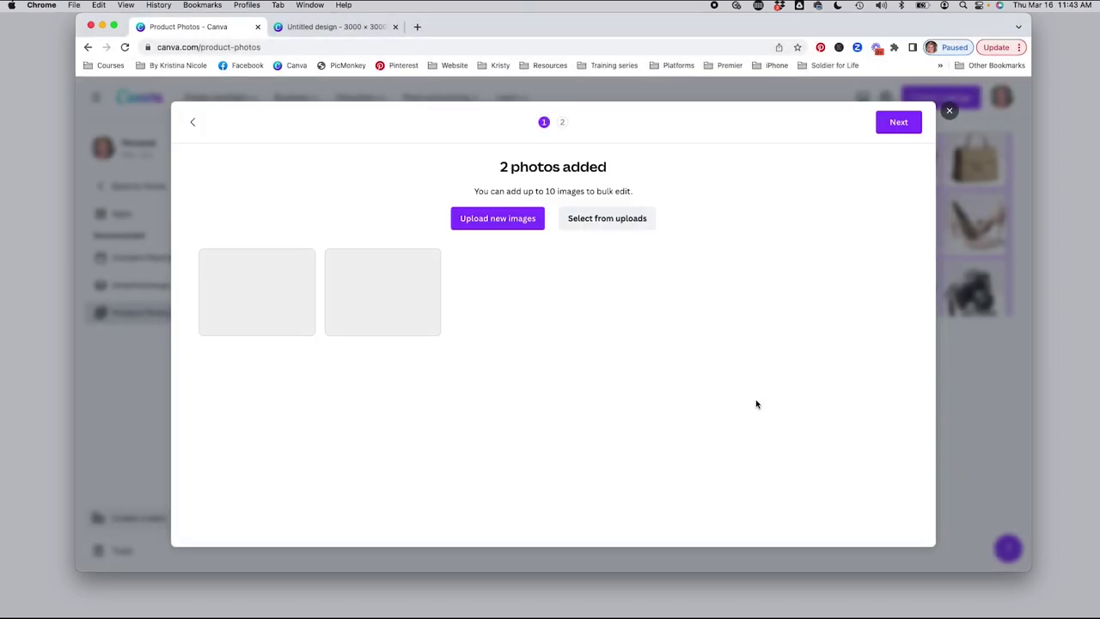
# Apply the Wooden Table style to both mugs and open the new batch.
pyautogui.click(894, 126)
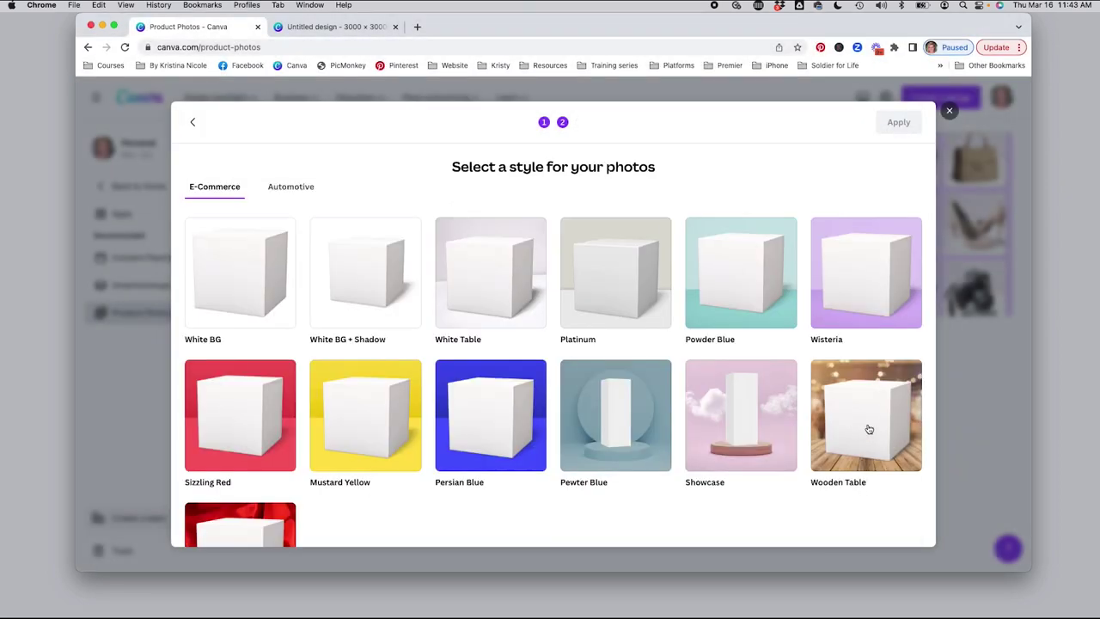
pyautogui.click(869, 429)
pyautogui.click(897, 122)
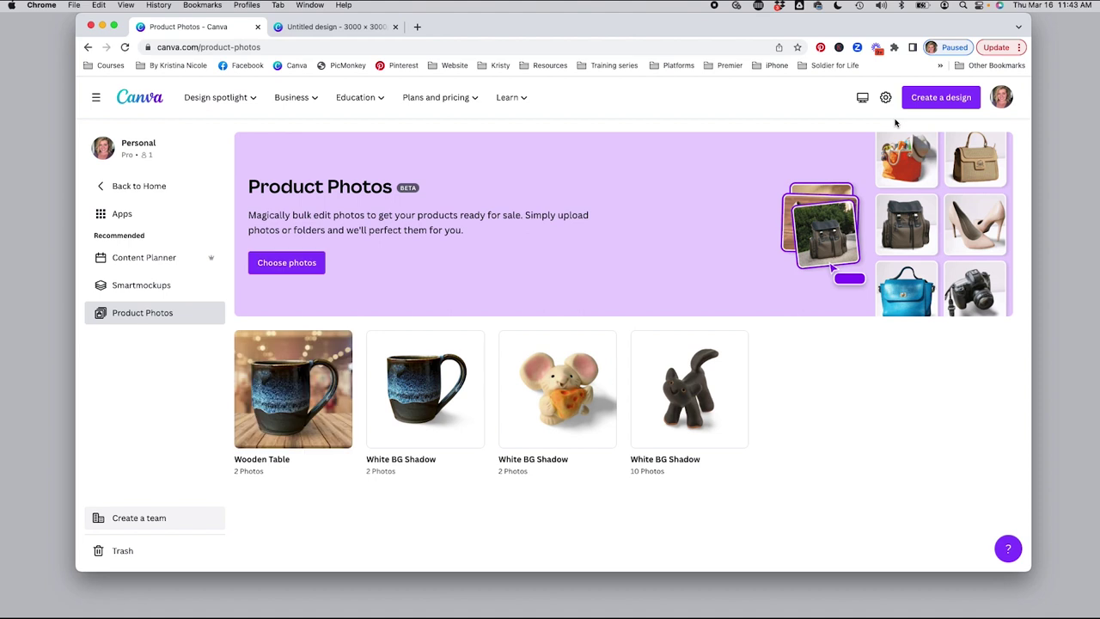
pyautogui.click(271, 387)
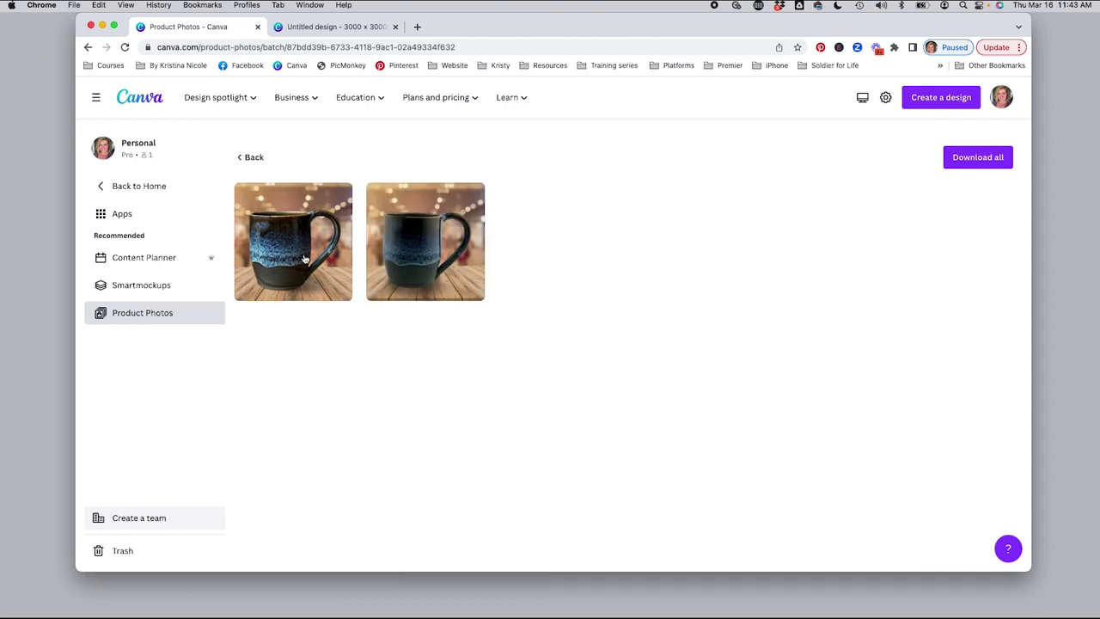
# Preview the first Wooden Table mug photo, then close it and enlarge the second one.
pyautogui.click(304, 258)
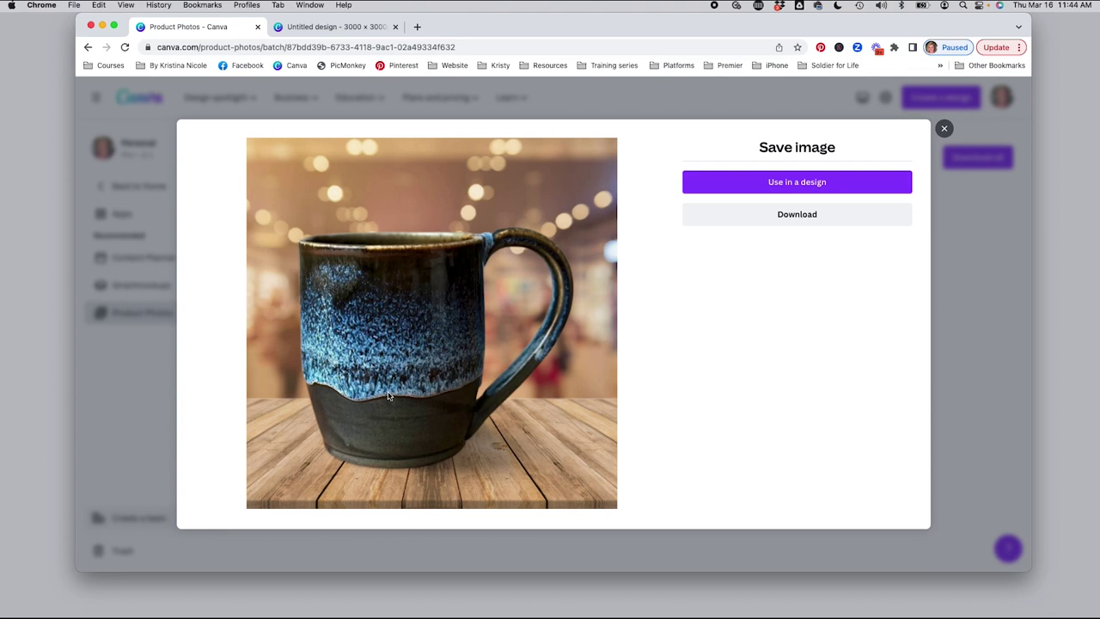
pyautogui.click(944, 130)
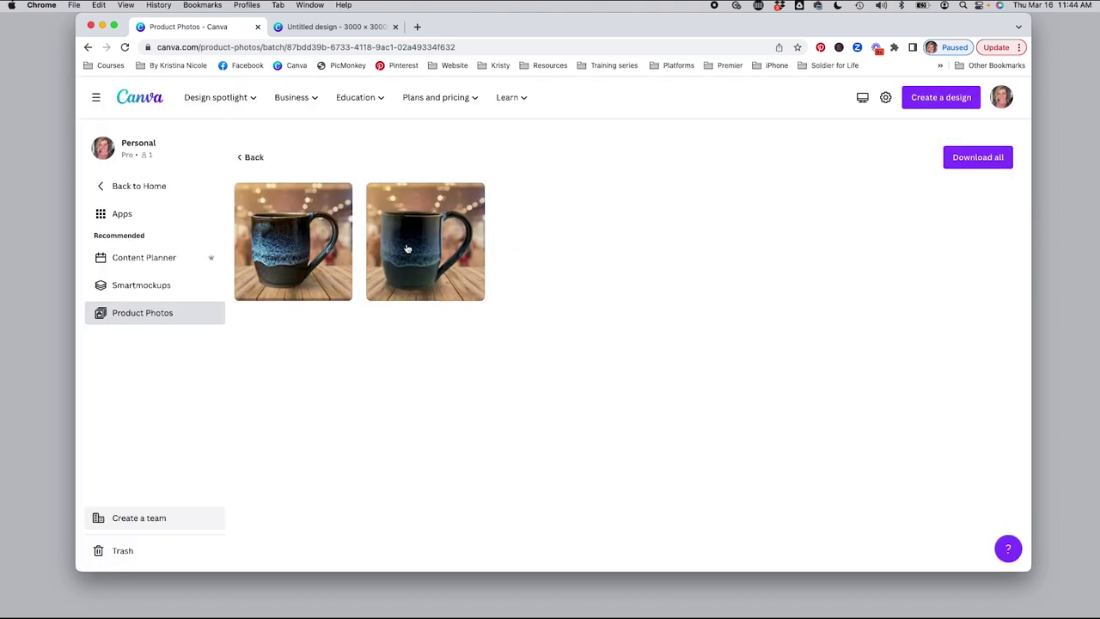
pyautogui.click(427, 246)
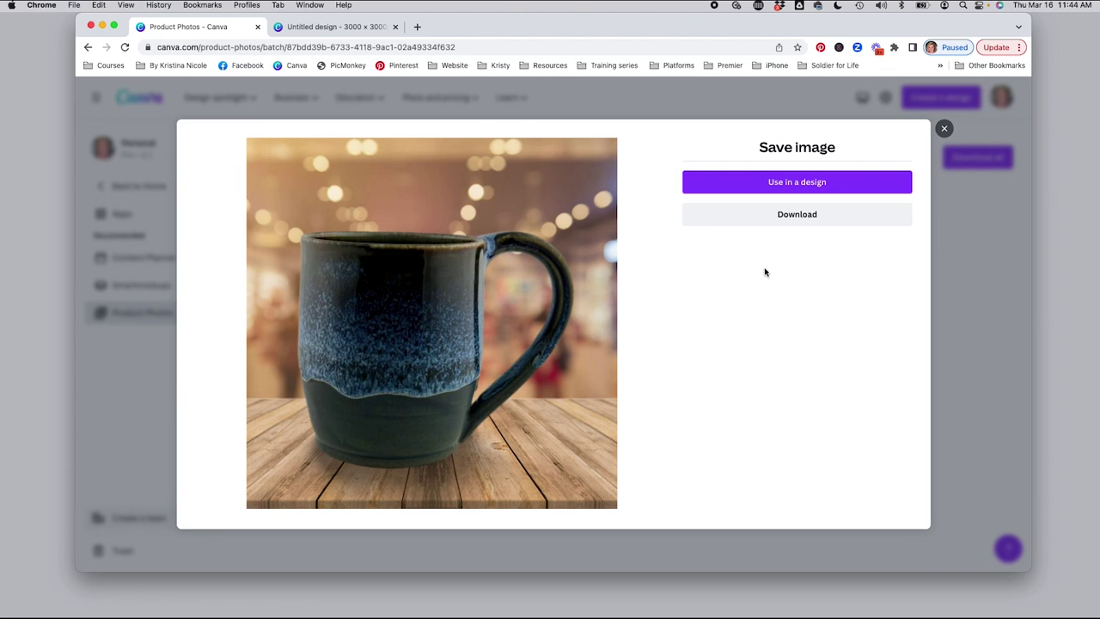
# Start a new bulk edit and upload the two toothpaste photos from the computer.
pyautogui.click(944, 131)
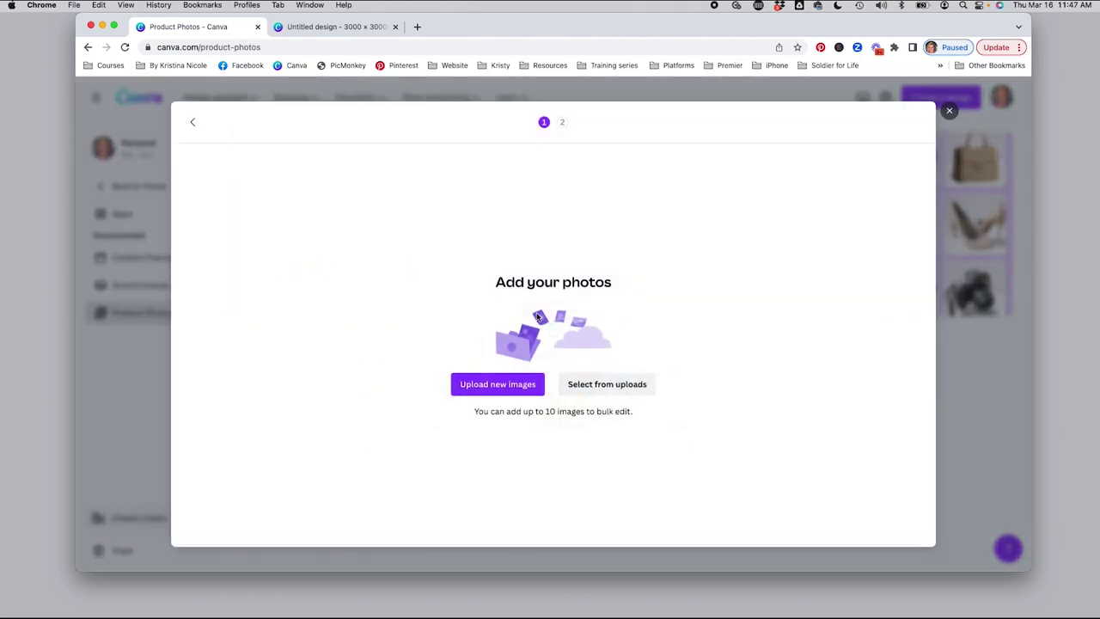
pyautogui.click(500, 386)
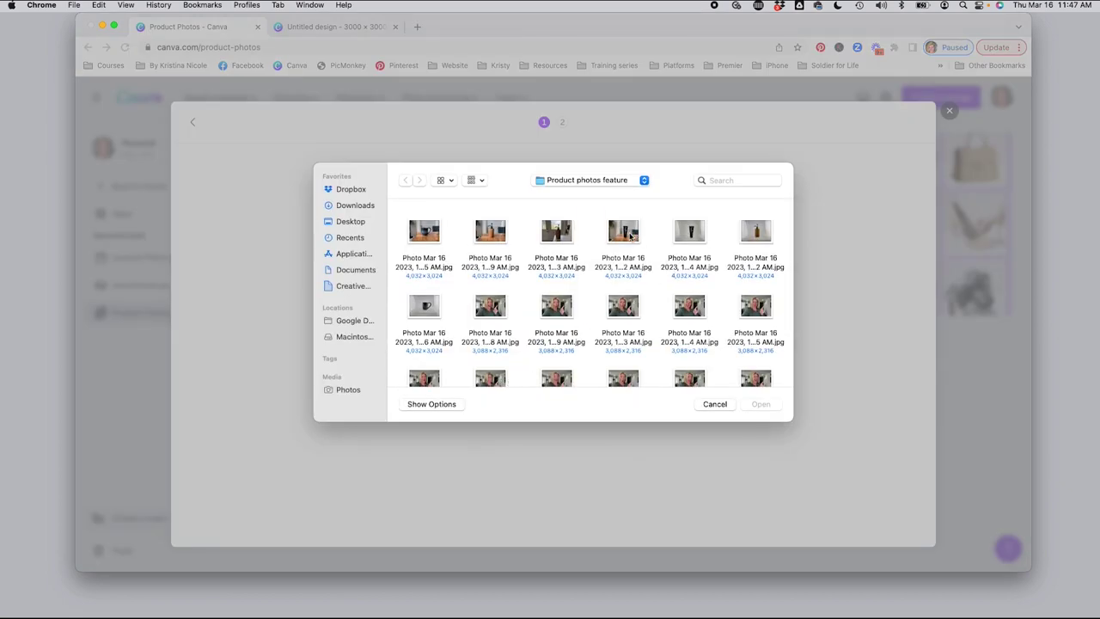
pyautogui.click(632, 238)
pyautogui.keyDown('super'); pyautogui.click(696, 235); pyautogui.keyUp('super')
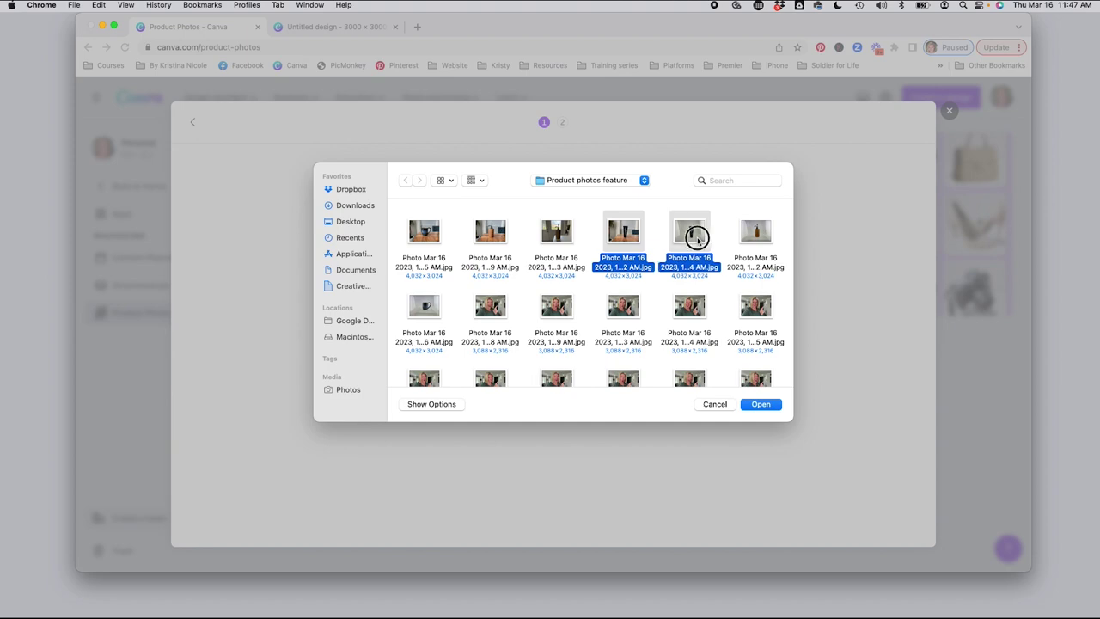
pyautogui.click(760, 404)
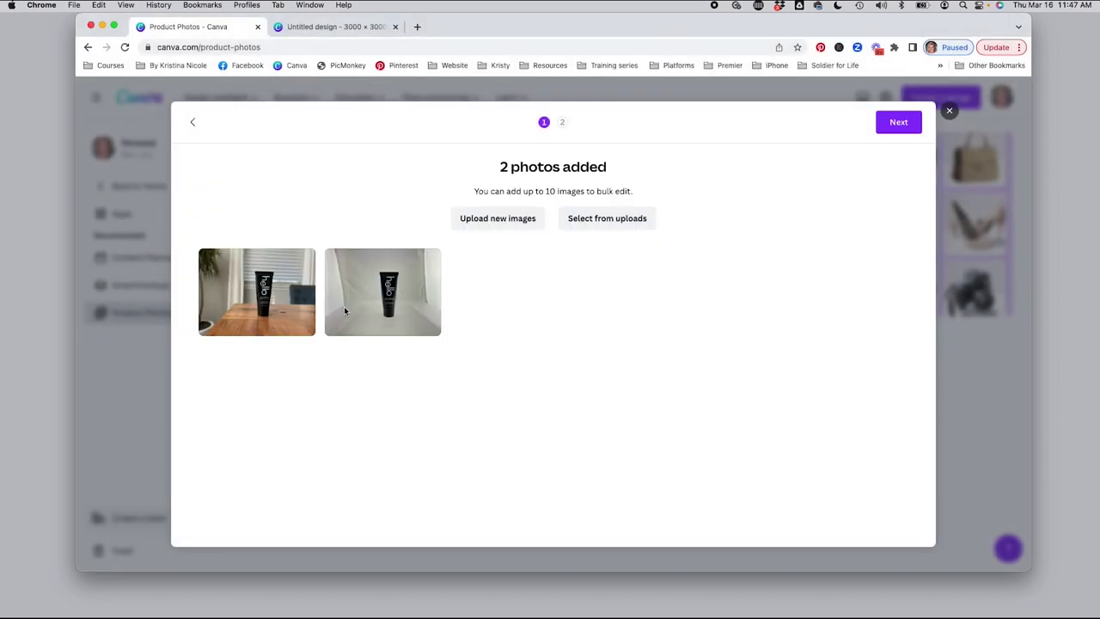
# Apply the Pewter Blue style to both toothpaste photos.
pyautogui.click(907, 124)
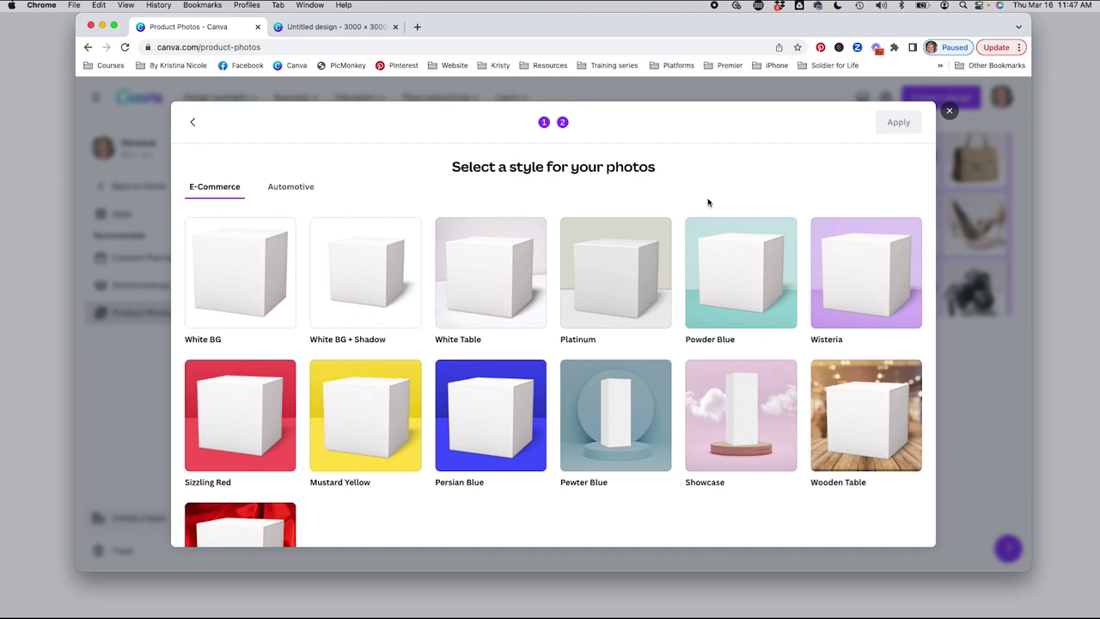
pyautogui.click(626, 420)
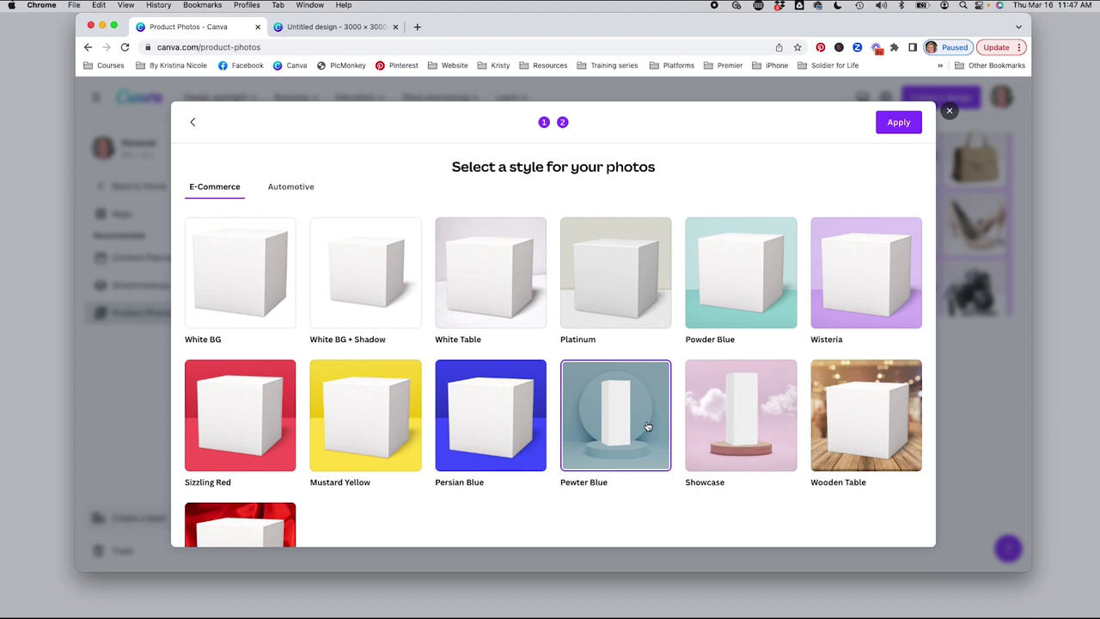
pyautogui.click(892, 121)
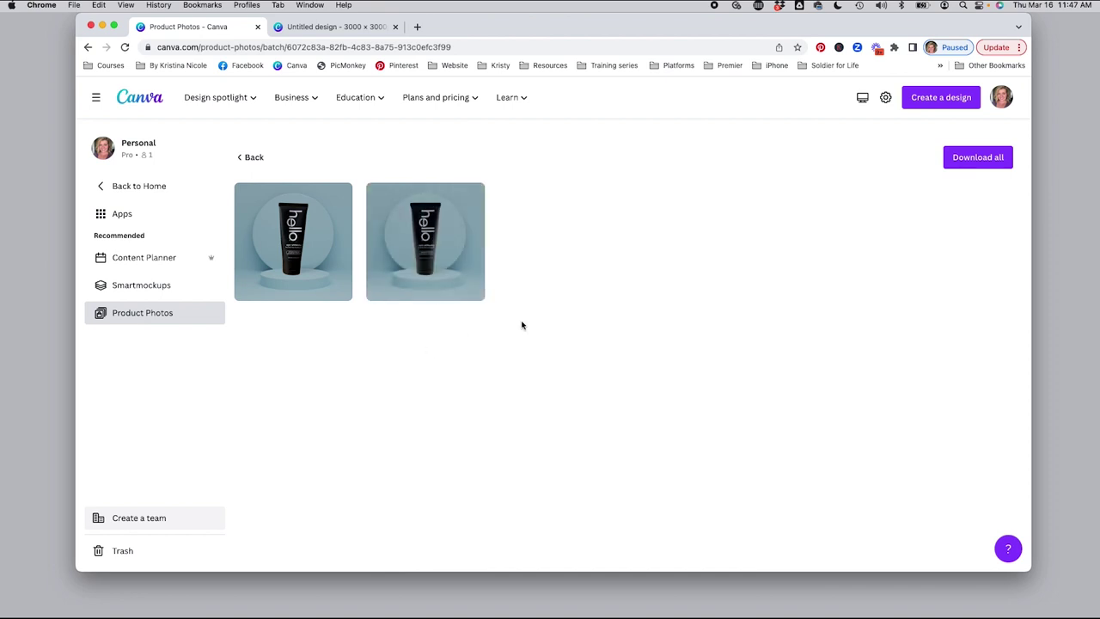
pyautogui.click(415, 240)
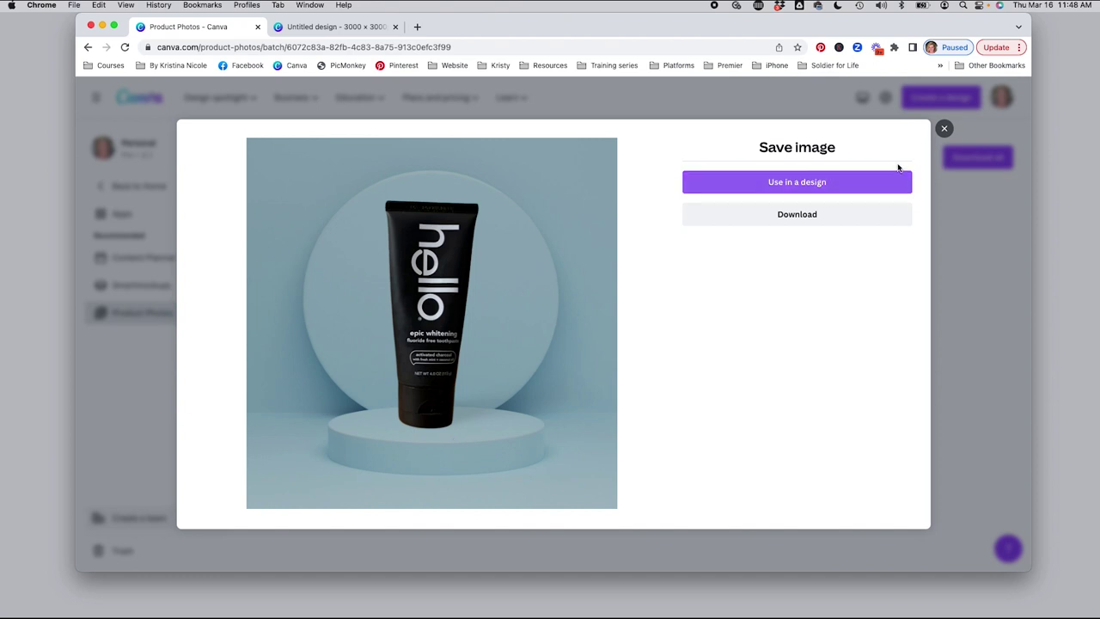
pyautogui.click(945, 130)
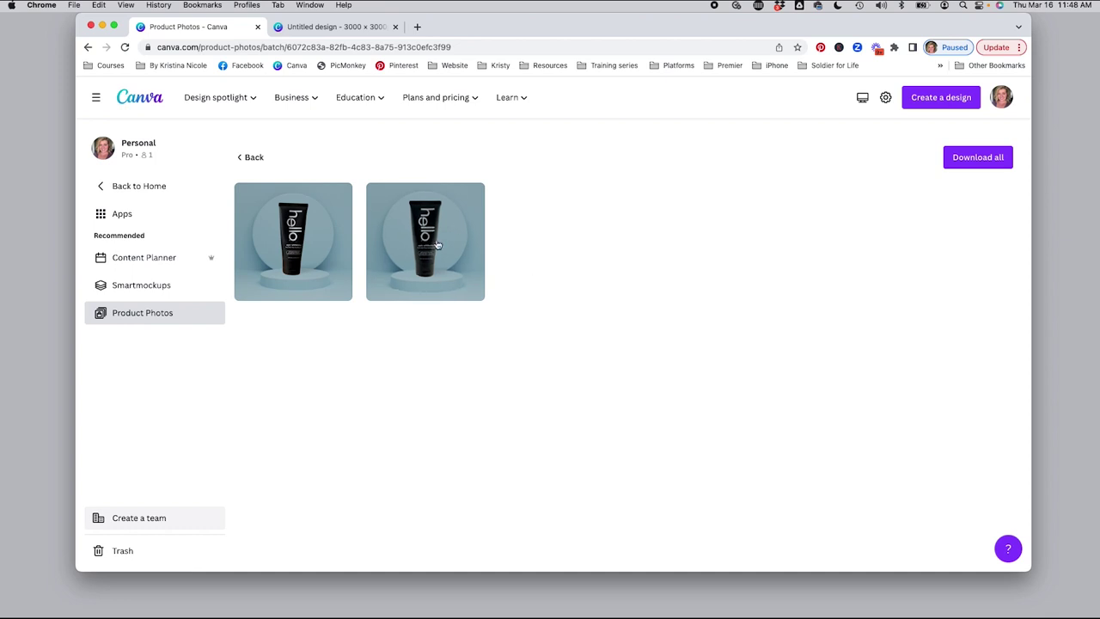
pyautogui.click(421, 245)
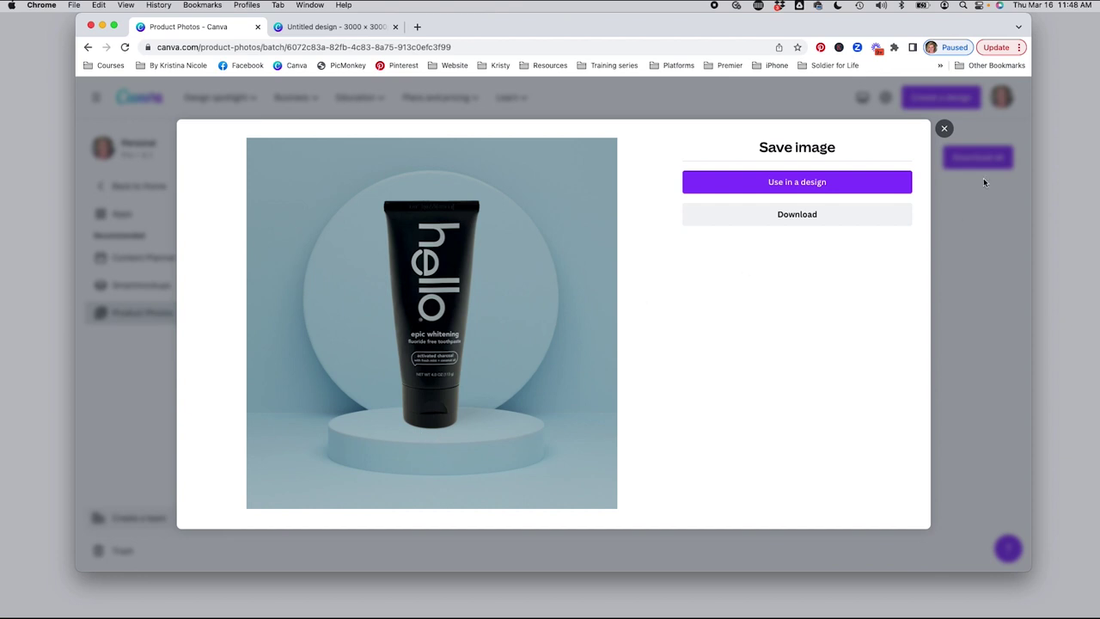
pyautogui.click(942, 129)
pyautogui.click(943, 128)
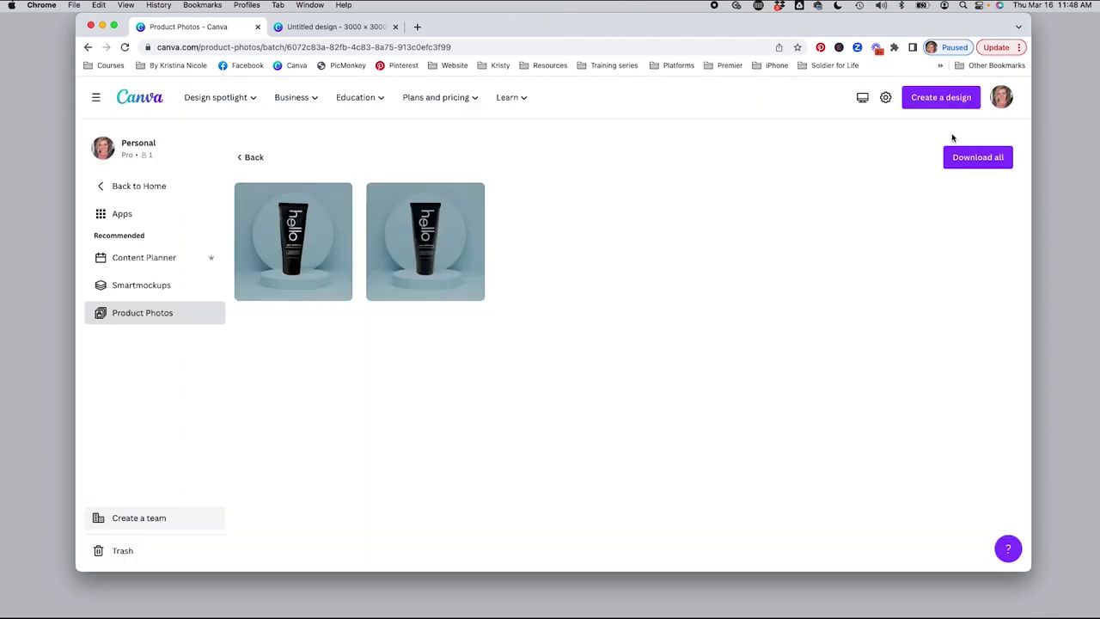
pyautogui.click(290, 245)
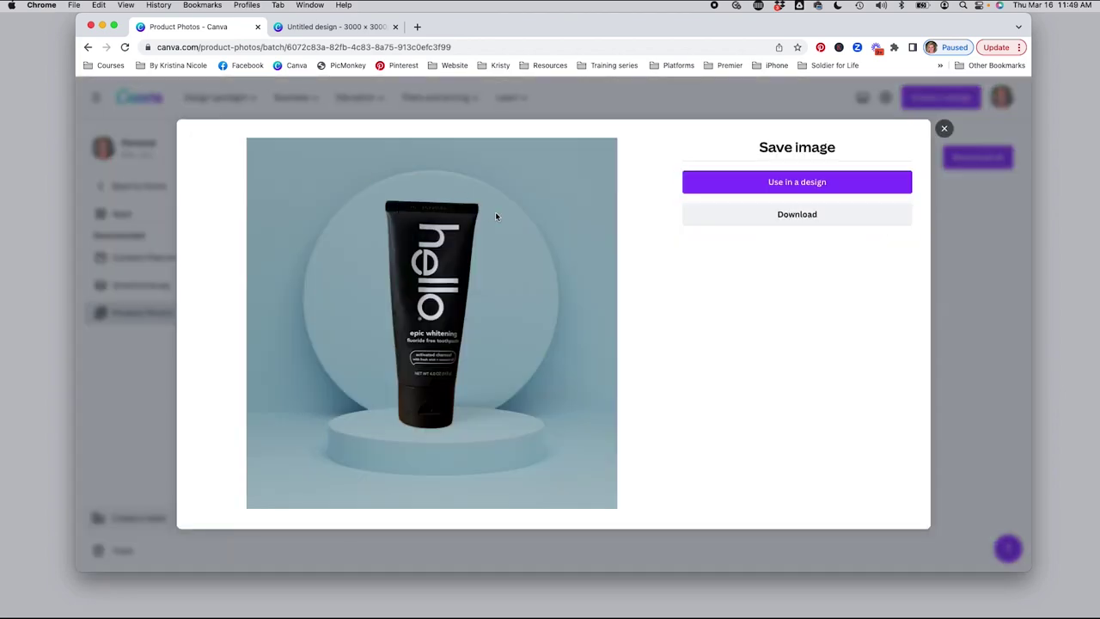
pyautogui.click(946, 130)
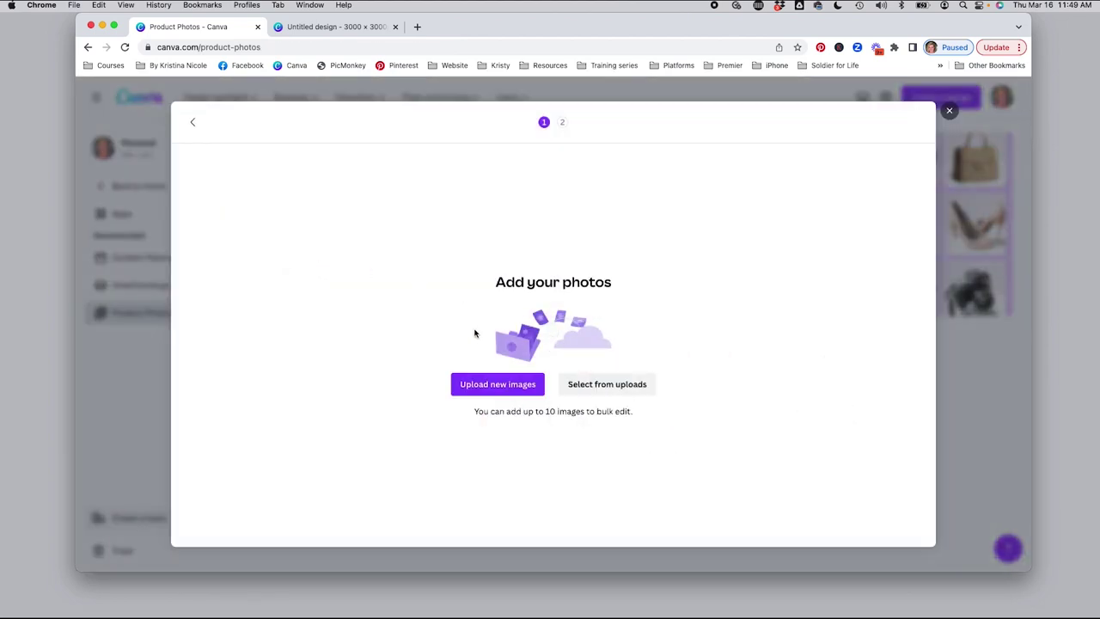
pyautogui.click(463, 382)
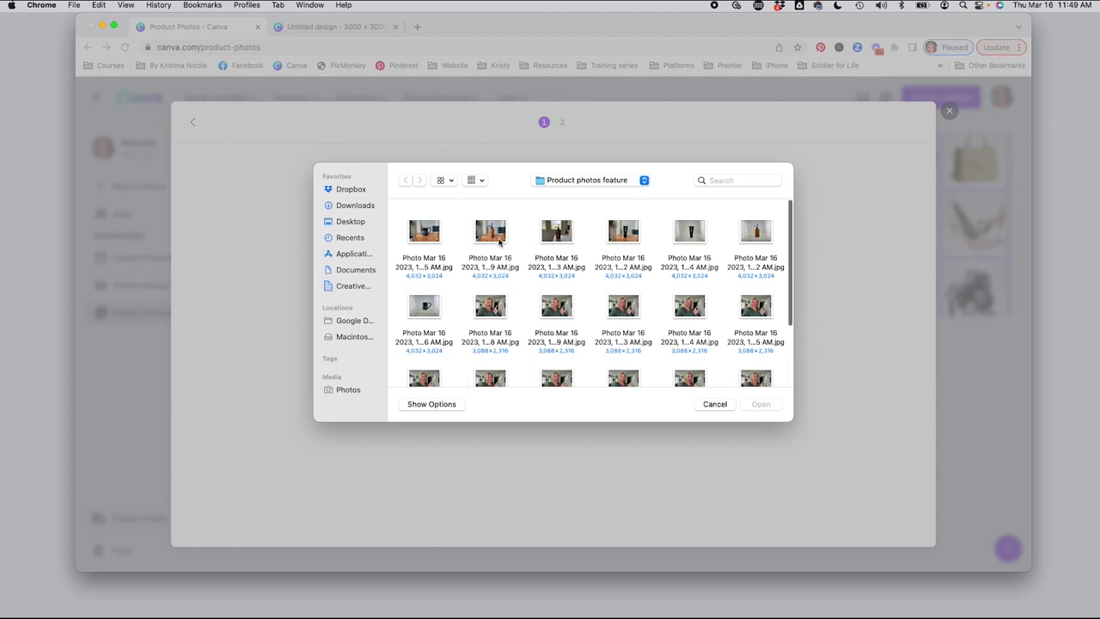
# Select three soap dispenser photos and upload them for bulk editing.
pyautogui.click(495, 241)
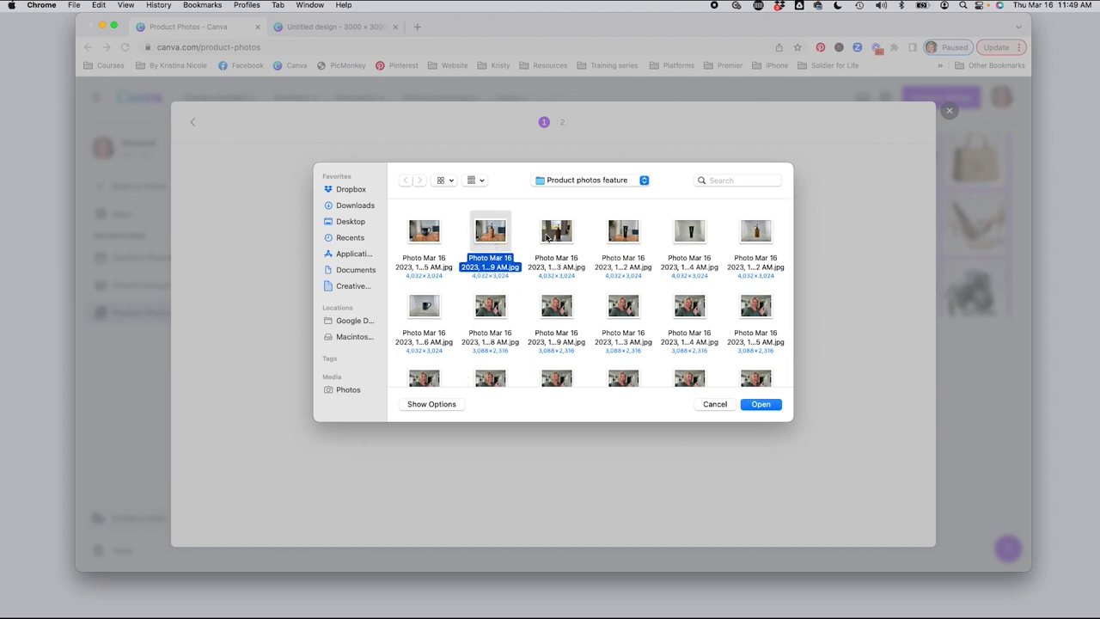
pyautogui.keyDown('shift'); pyautogui.click(549, 239); pyautogui.keyUp('shift')
pyautogui.keyDown('super'); pyautogui.click(761, 228); pyautogui.keyUp('super')
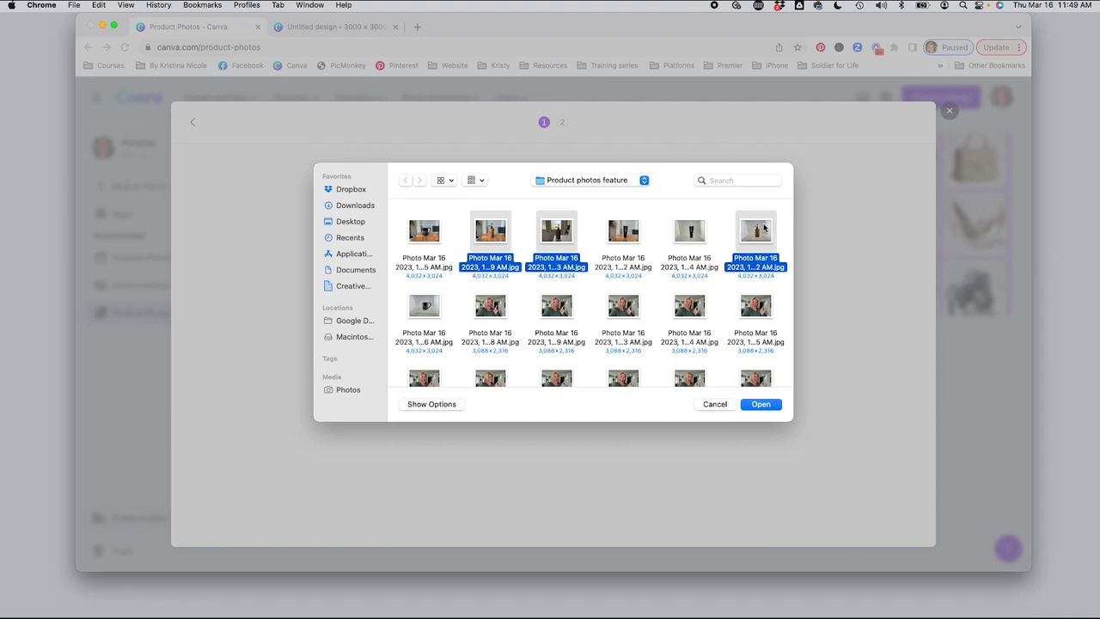
pyautogui.press('Return')
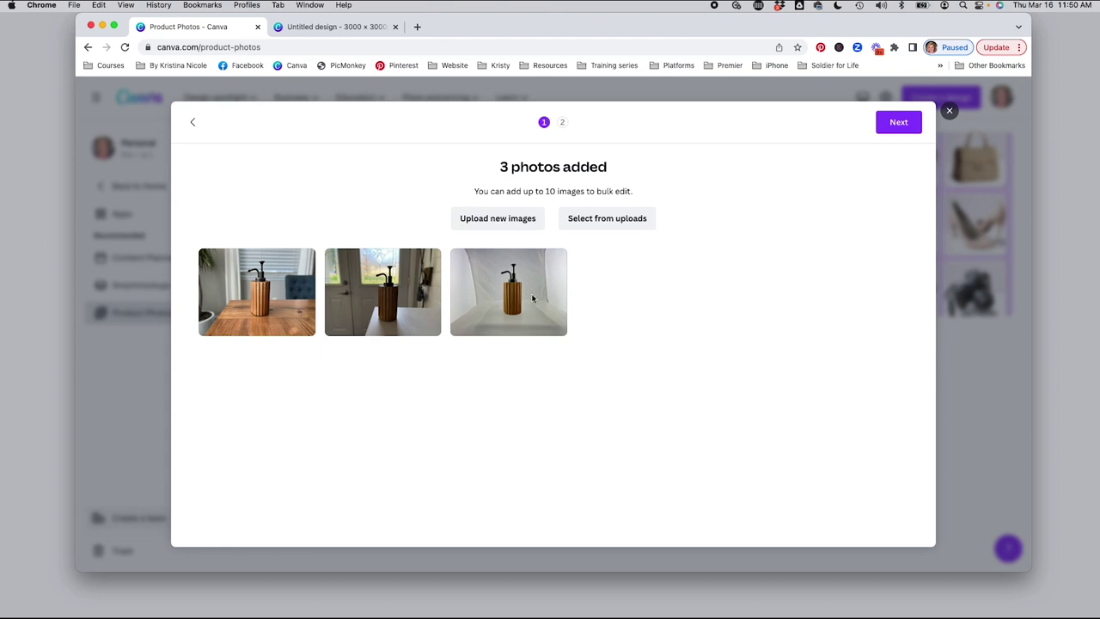
# Apply the Showcase style to all three dispenser photos.
pyautogui.click(890, 126)
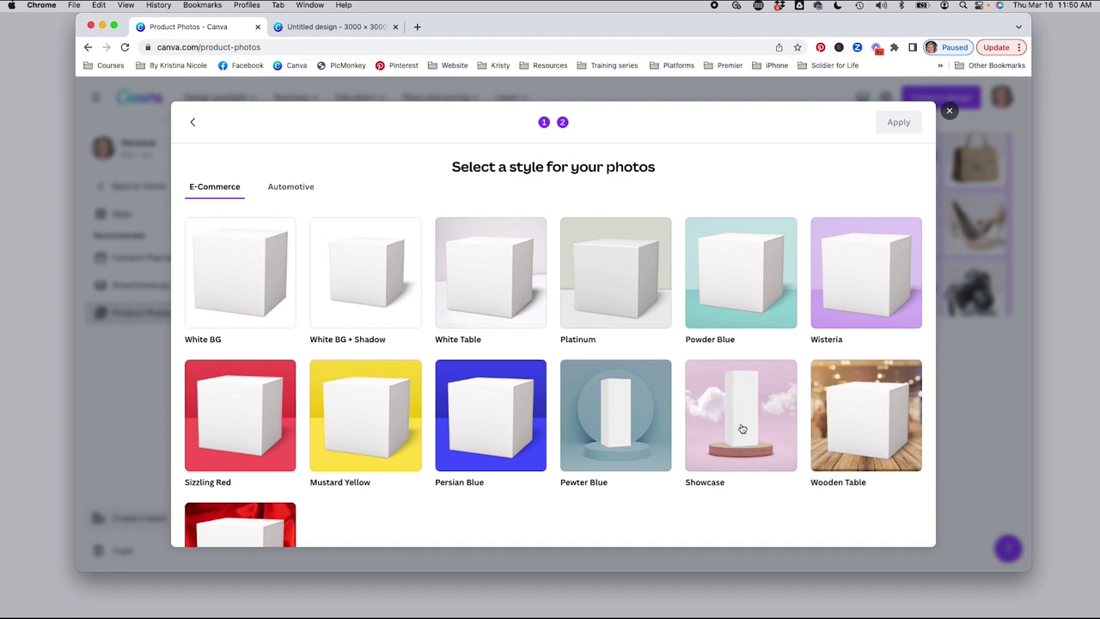
pyautogui.scroll(-1, 743, 428)
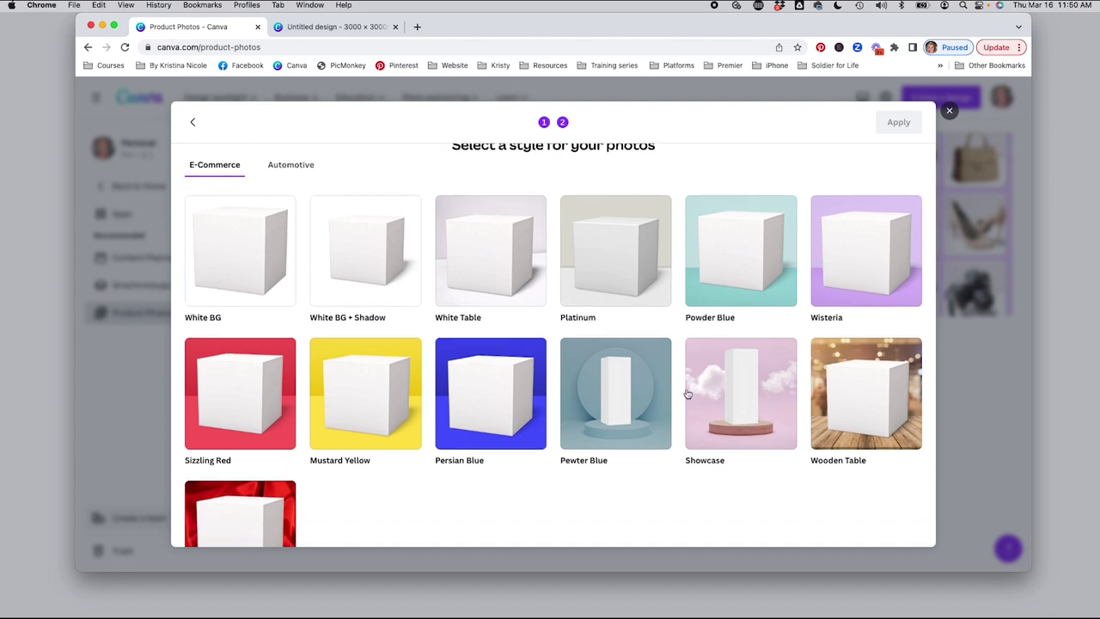
pyautogui.click(747, 419)
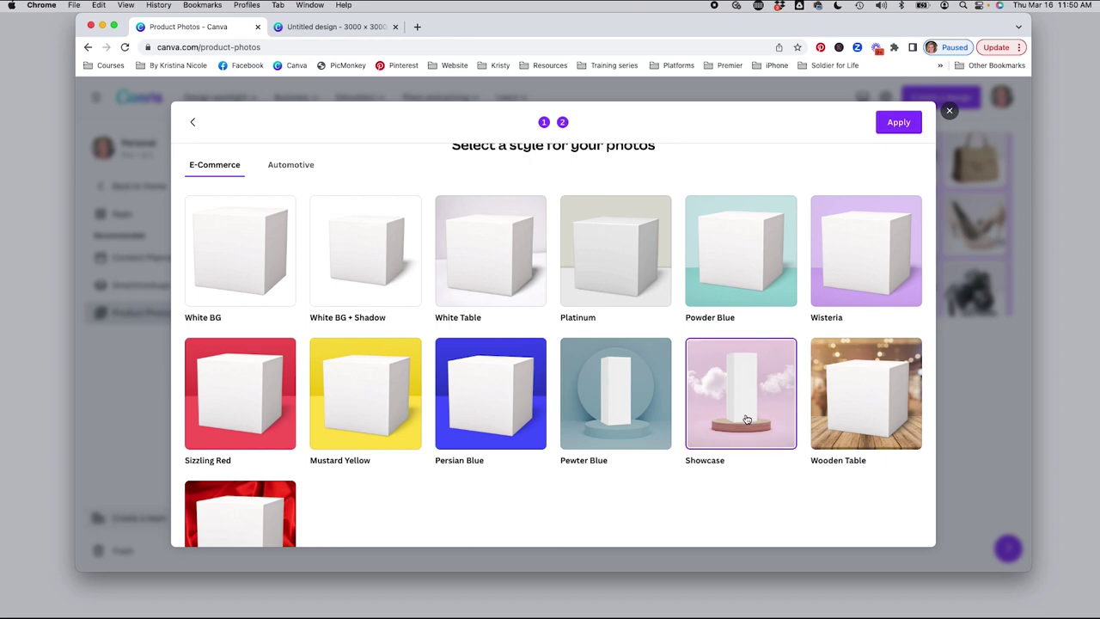
pyautogui.click(899, 125)
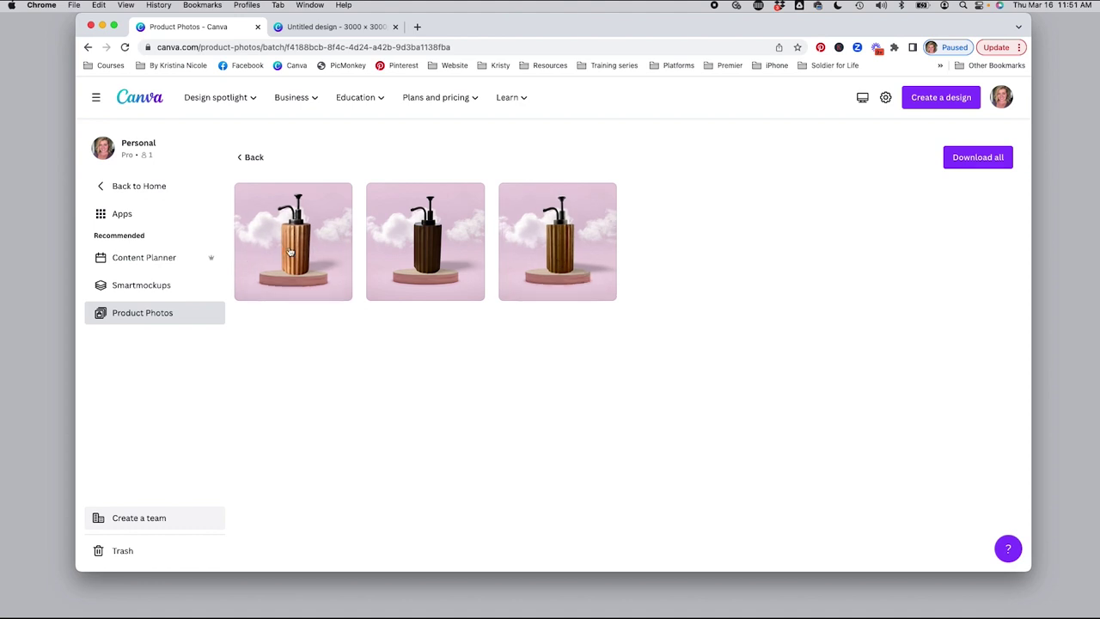
pyautogui.click(291, 251)
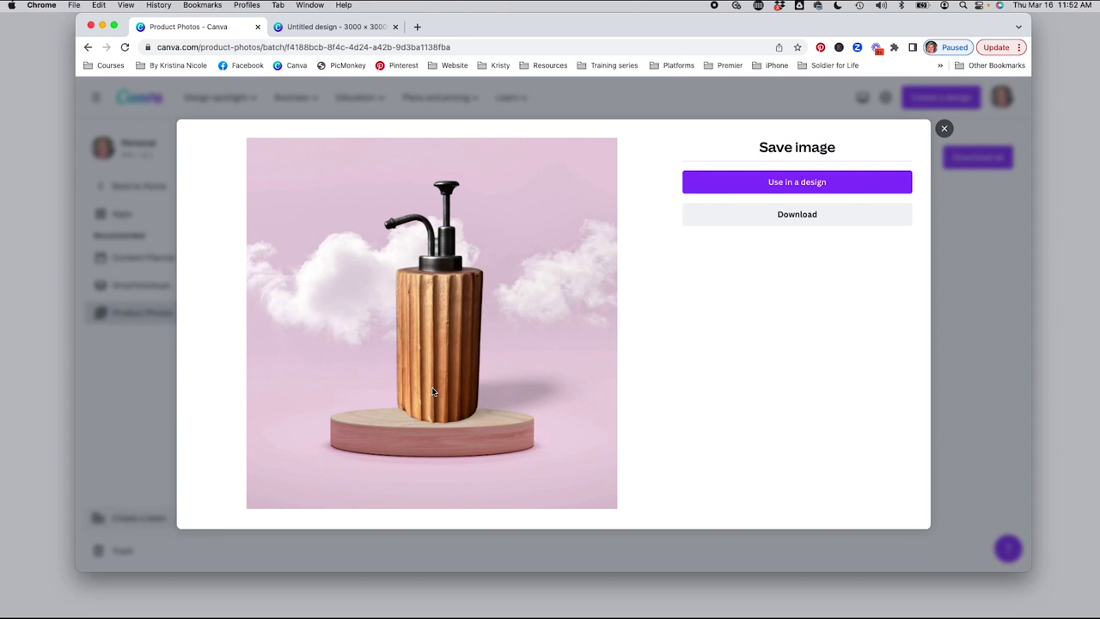
pyautogui.click(944, 128)
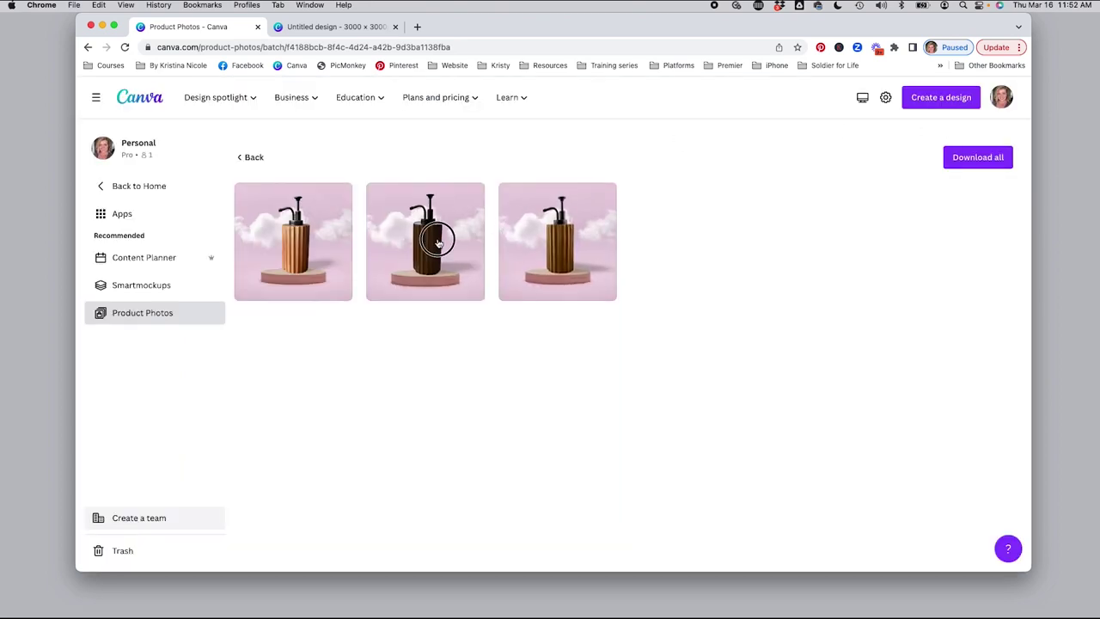
pyautogui.click(440, 242)
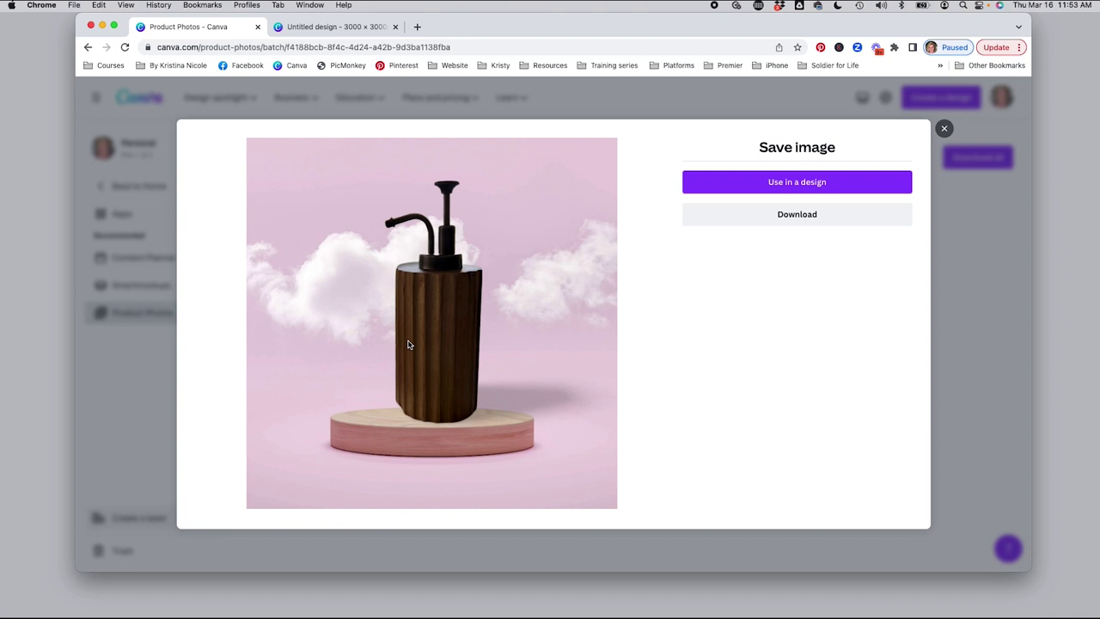
# Close the current preview and enlarge the third Showcase soap dispenser photo.
pyautogui.click(944, 128)
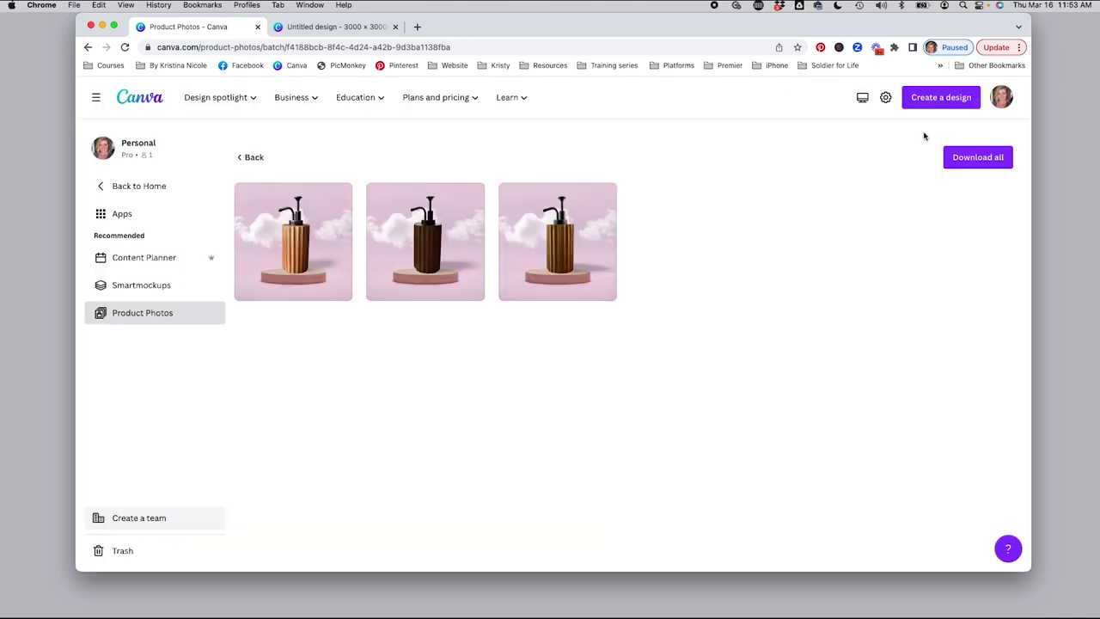
pyautogui.click(568, 257)
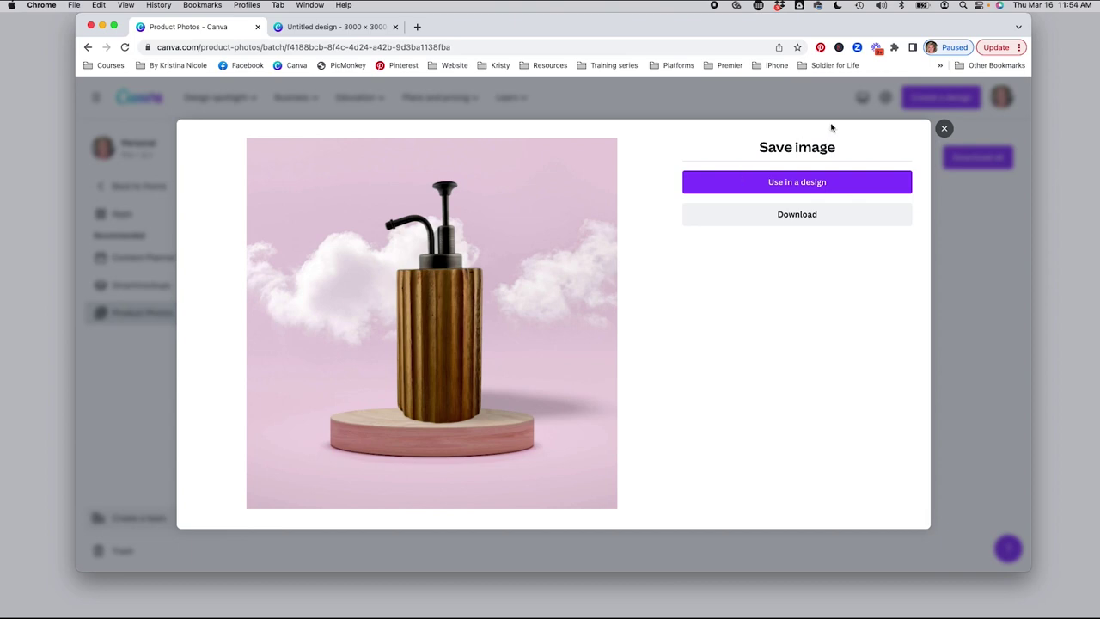
# Close the enlarged Showcase soap dispenser preview.
pyautogui.click(944, 129)
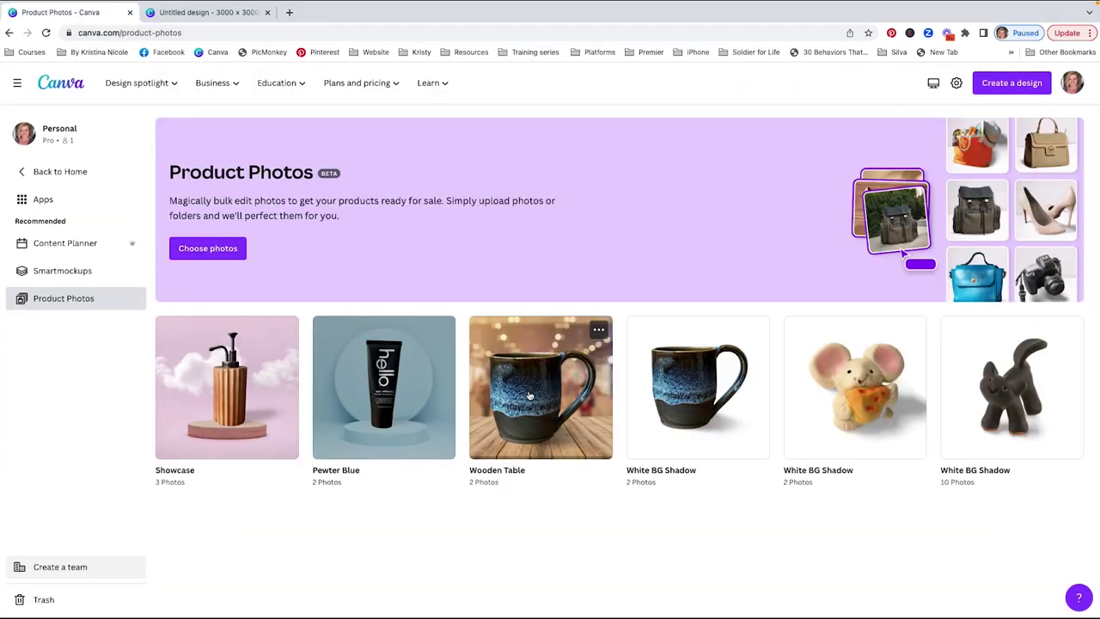